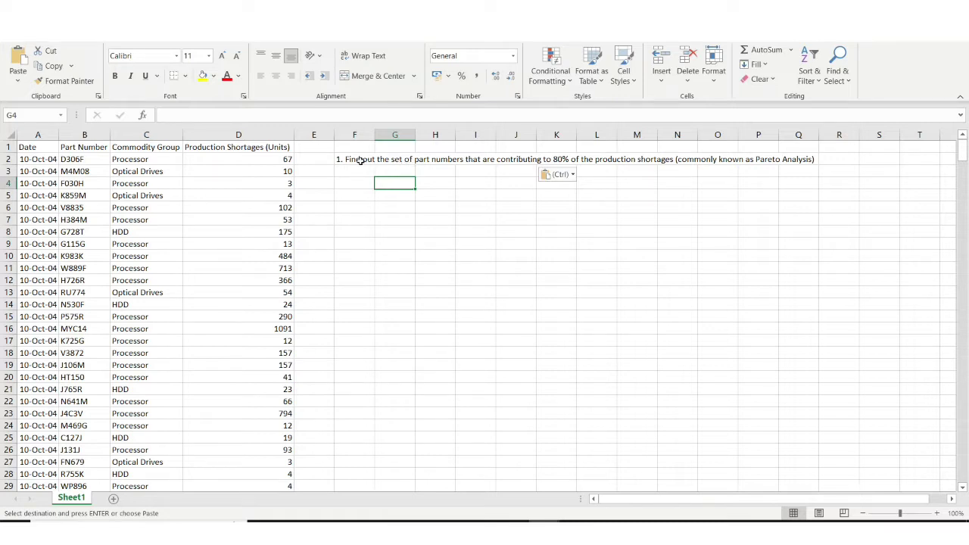
- Read the Pareto analysis task in cell F2 and look at the adjacent production shortages data
left_click(351, 159)
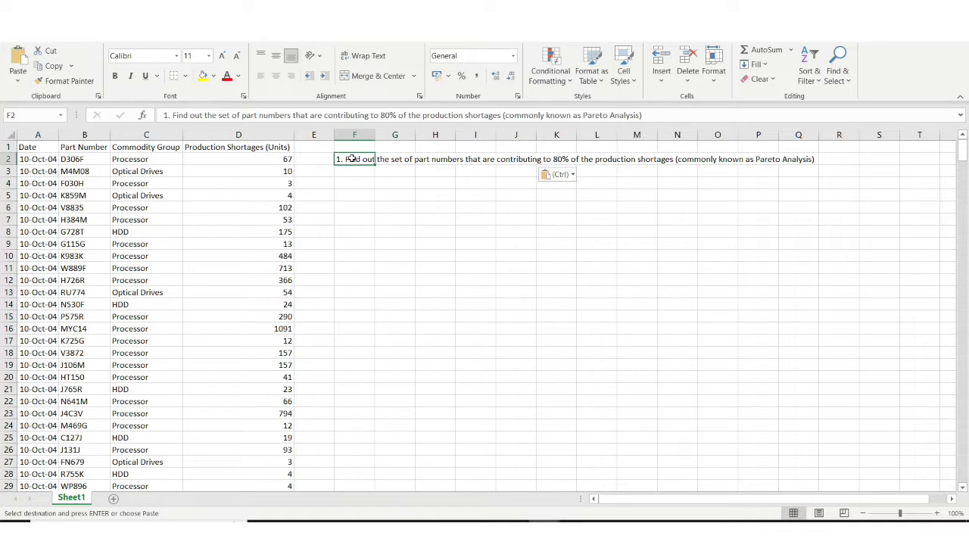
left_click(439, 277)
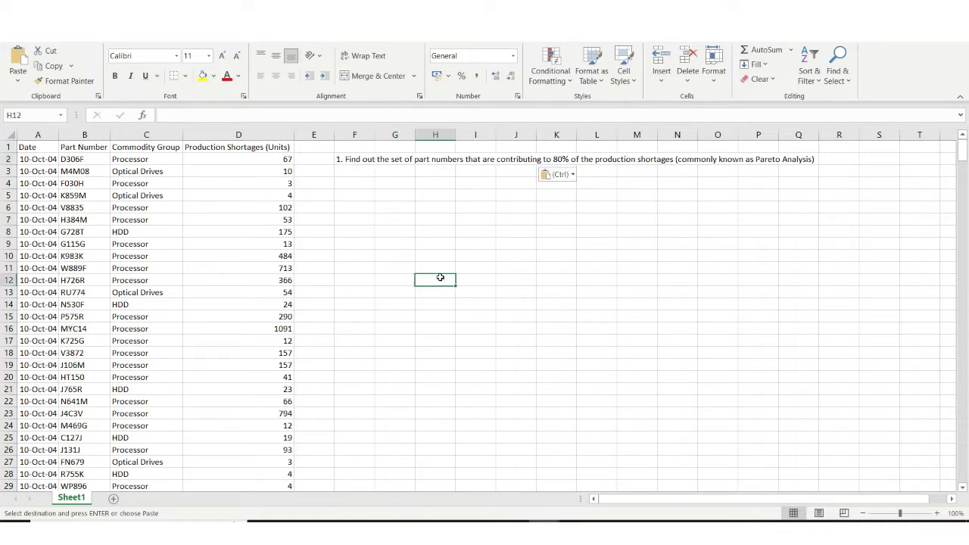
left_click(253, 244)
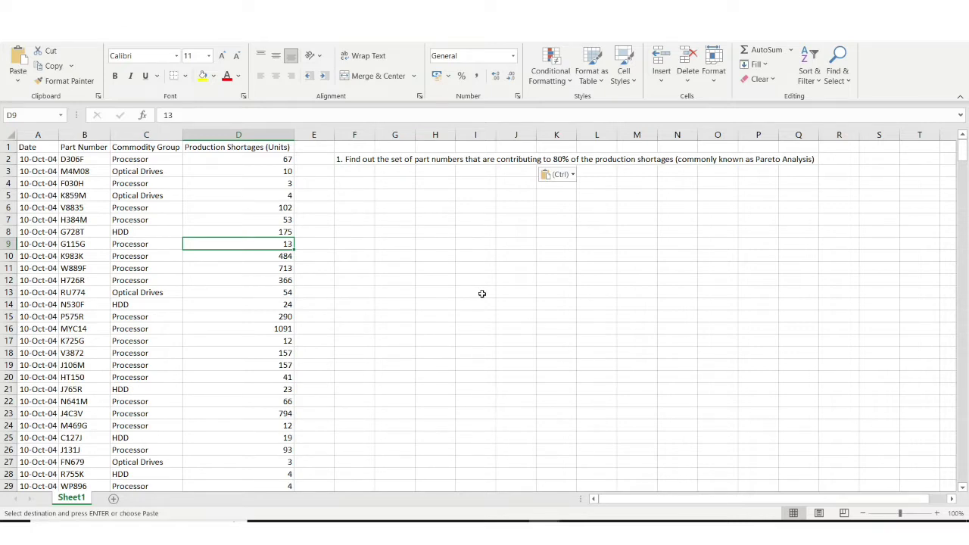
- Switch to the browser article on the 80/20 Rule and read its definition of the Pareto principle
left_click(515, 530)
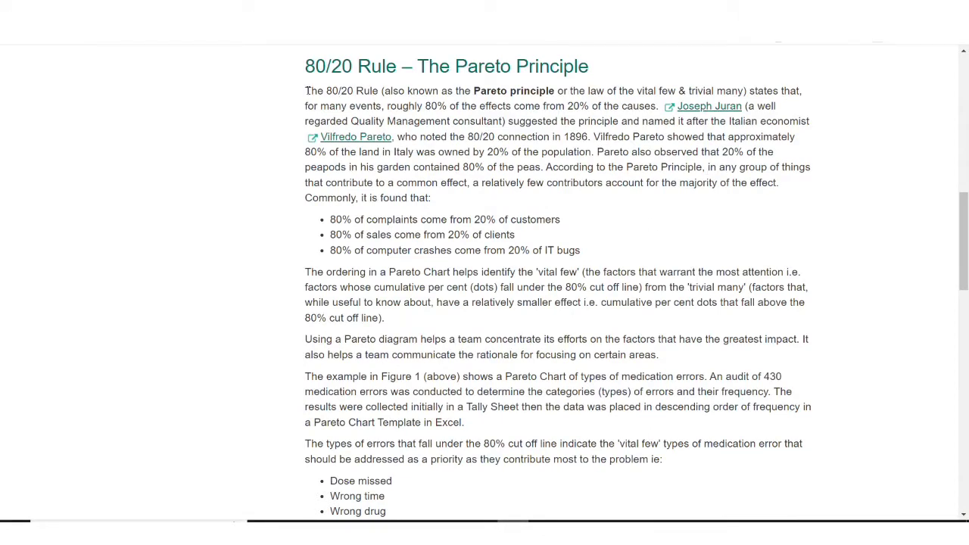
left_click_drag(306, 90, 454, 106)
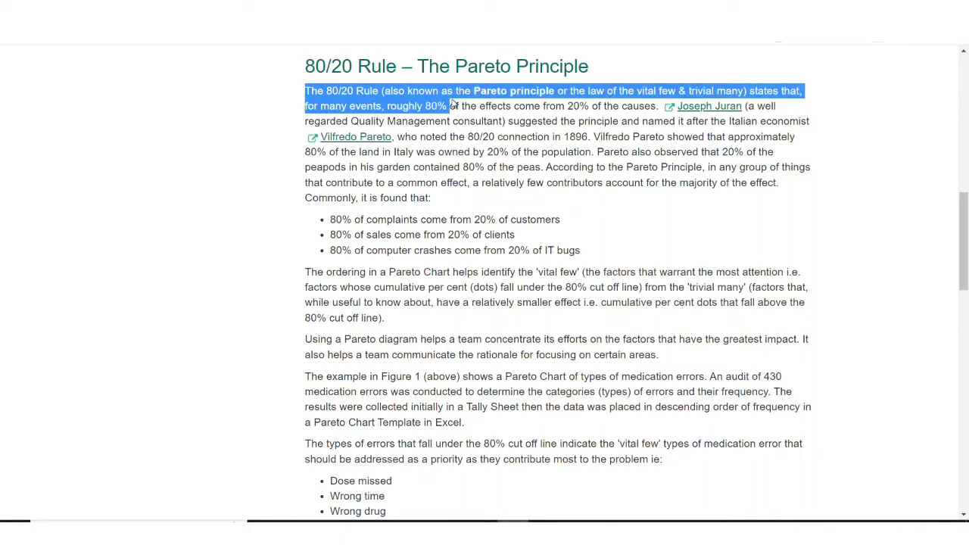
left_click(402, 108)
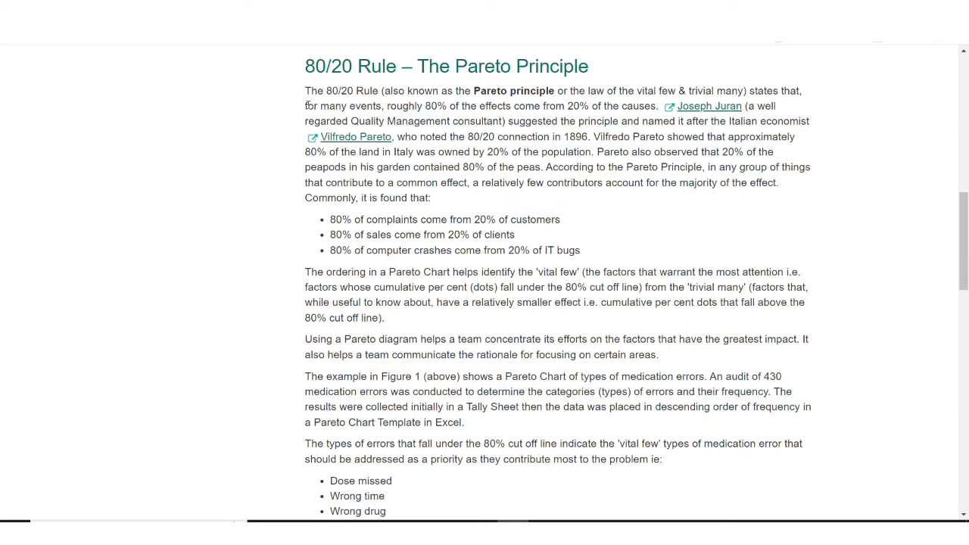
left_click_drag(306, 106, 664, 107)
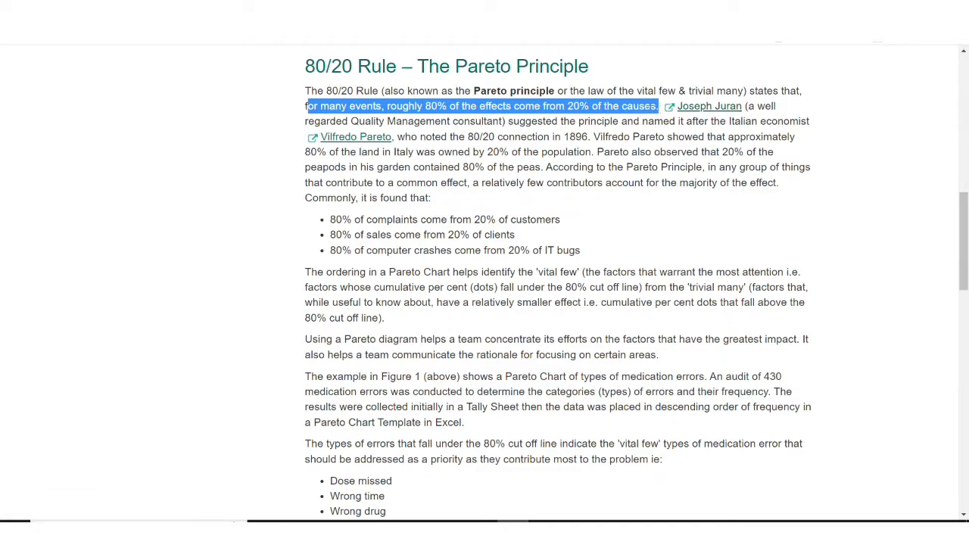
scroll(655, 108, "up", 4)
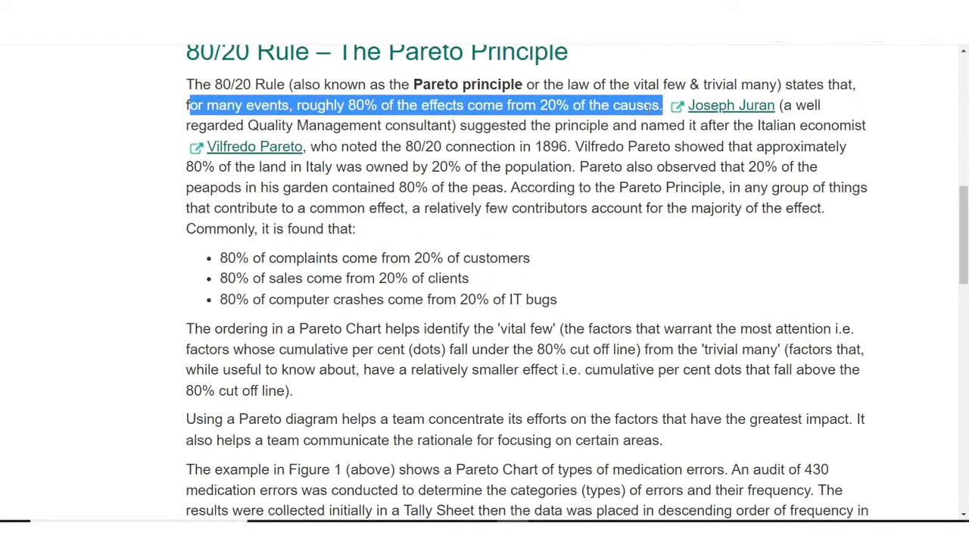
scroll(654, 108, "left", 2)
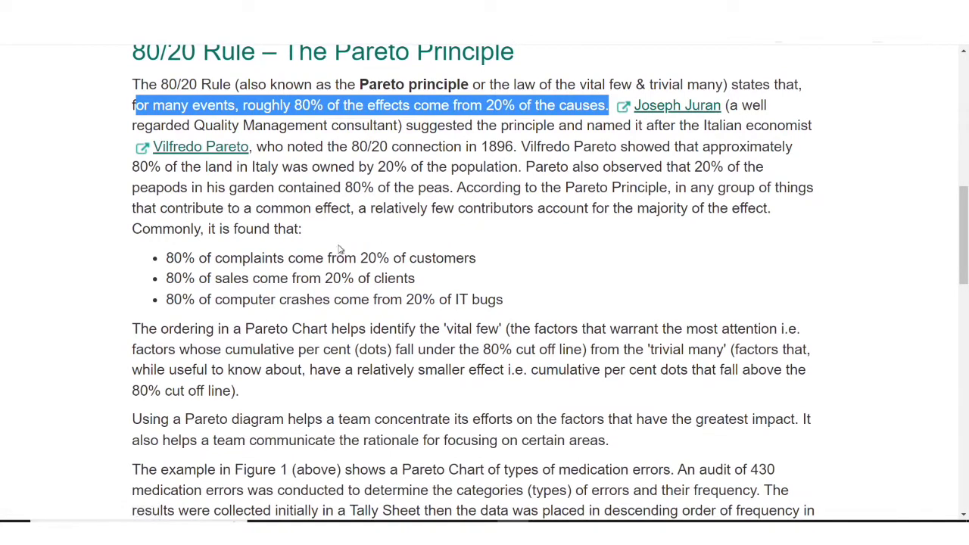
- Read the article's three bulleted 80/20 examples about complaints, sales and computer crashes
left_click_drag(166, 258, 485, 260)
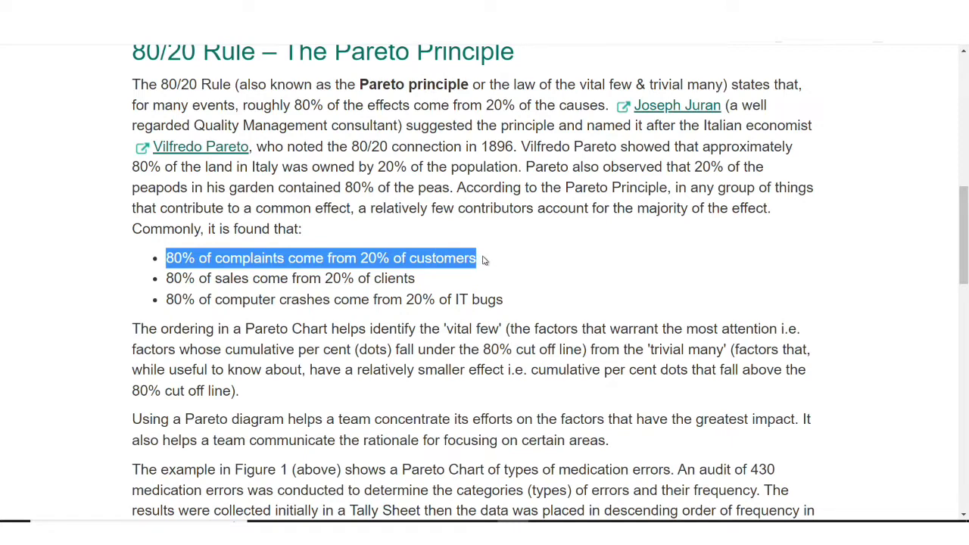
left_click(485, 260)
left_click_drag(515, 311, 164, 252)
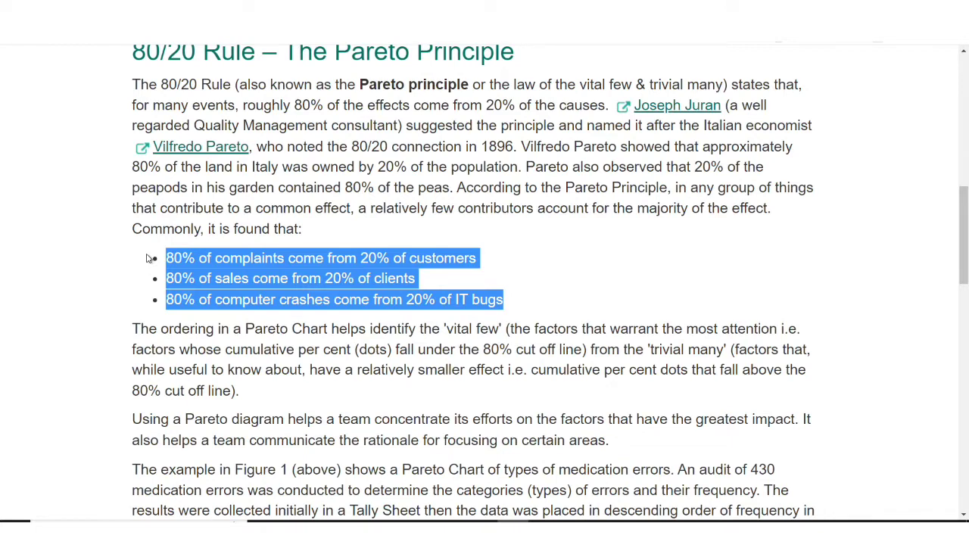
left_click(193, 278)
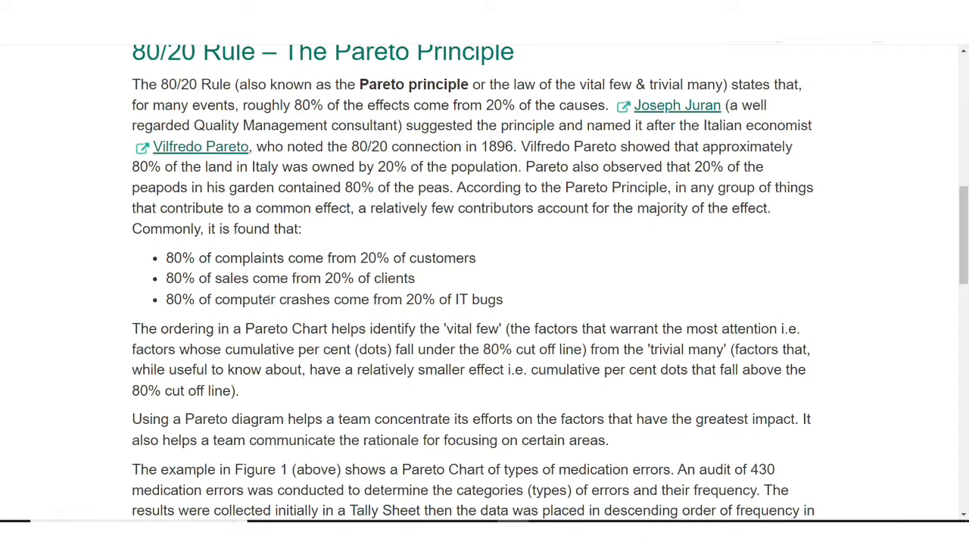
left_click_drag(505, 302, 168, 257)
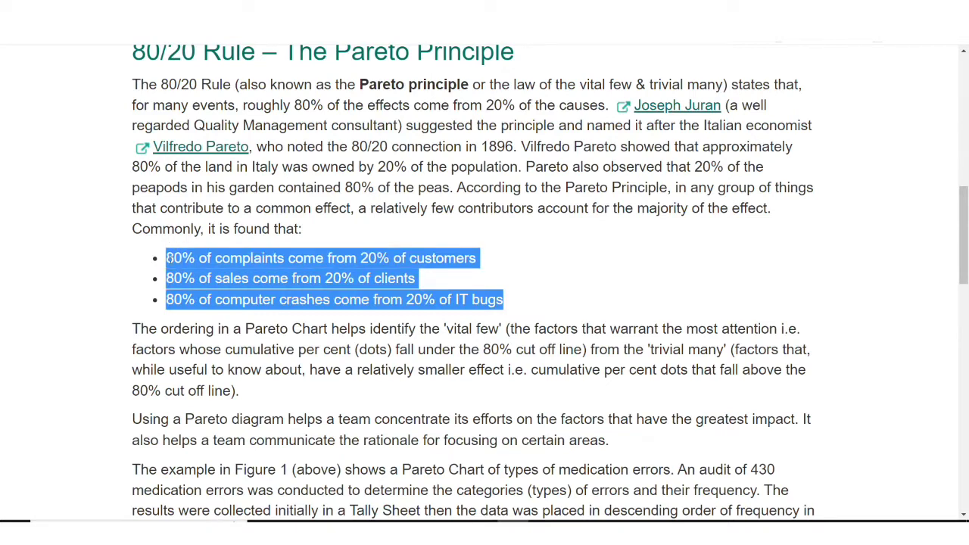
left_click(258, 260)
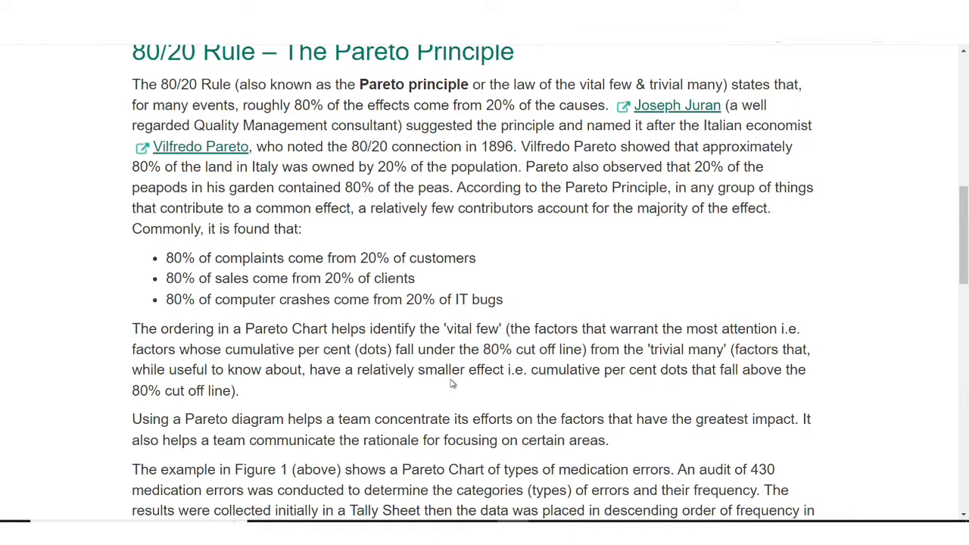
- Switch to the Book2 workbook in Excel and examine its Date and Part Number columns
mouse_move(536, 521)
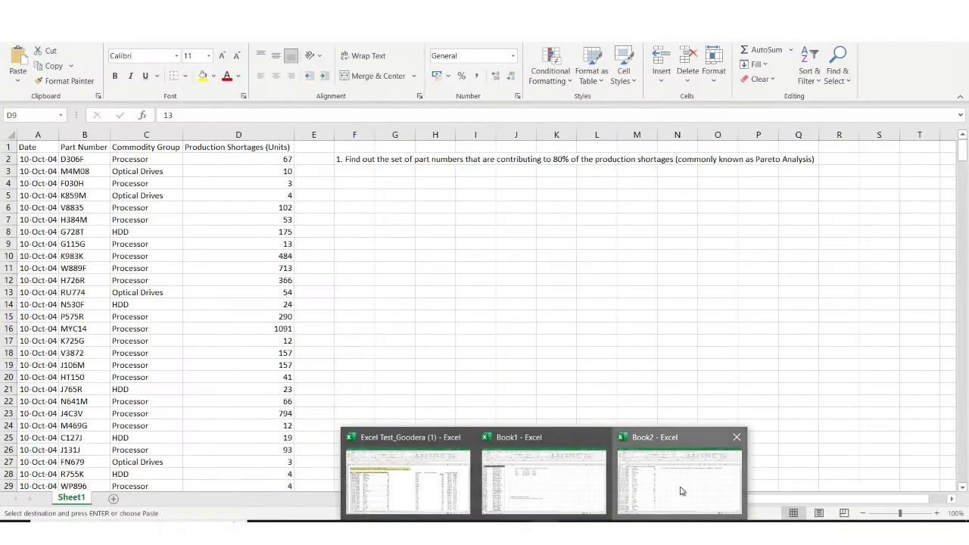
left_click(681, 489)
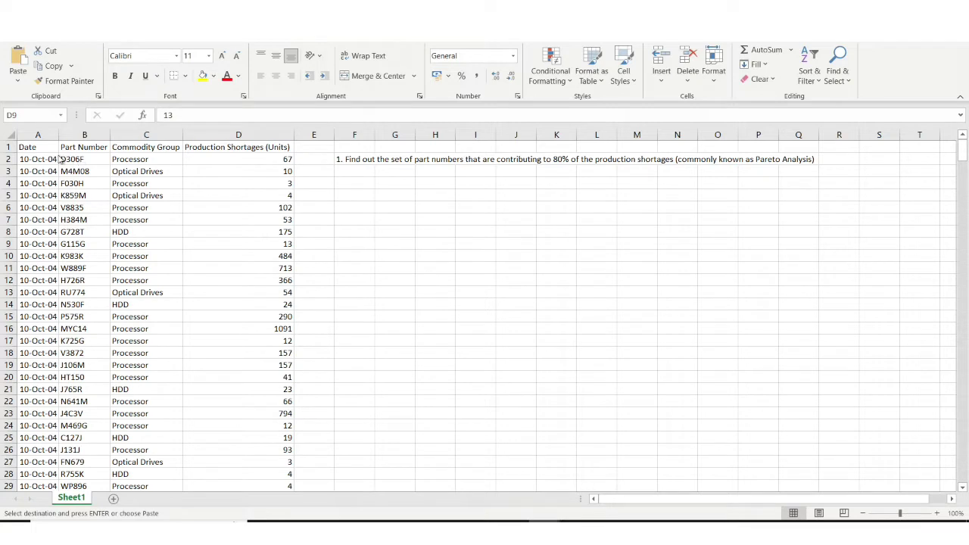
left_click(41, 134)
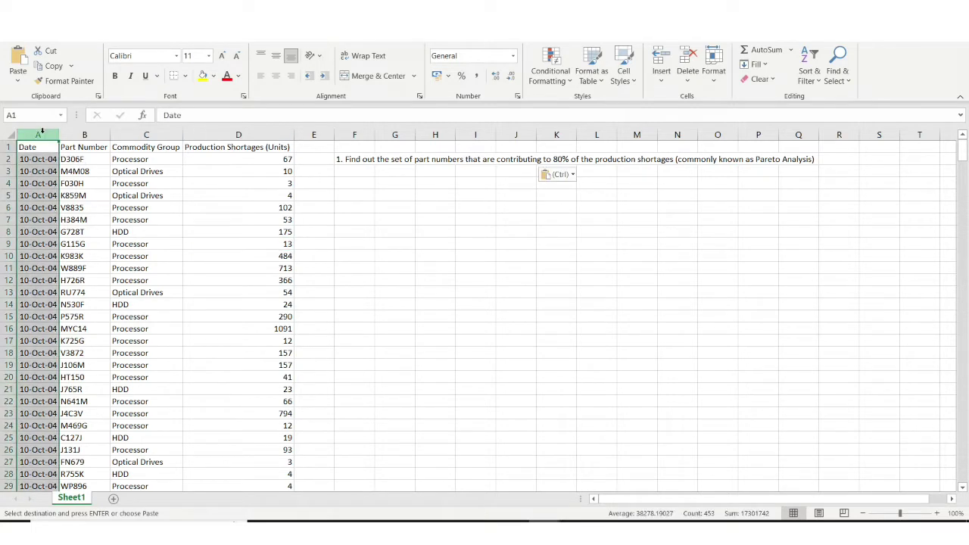
left_click(88, 134)
mouse_move(76, 171)
left_mouse_down()
mouse_move(80, 429)
mouse_move(89, 172)
left_mouse_up()
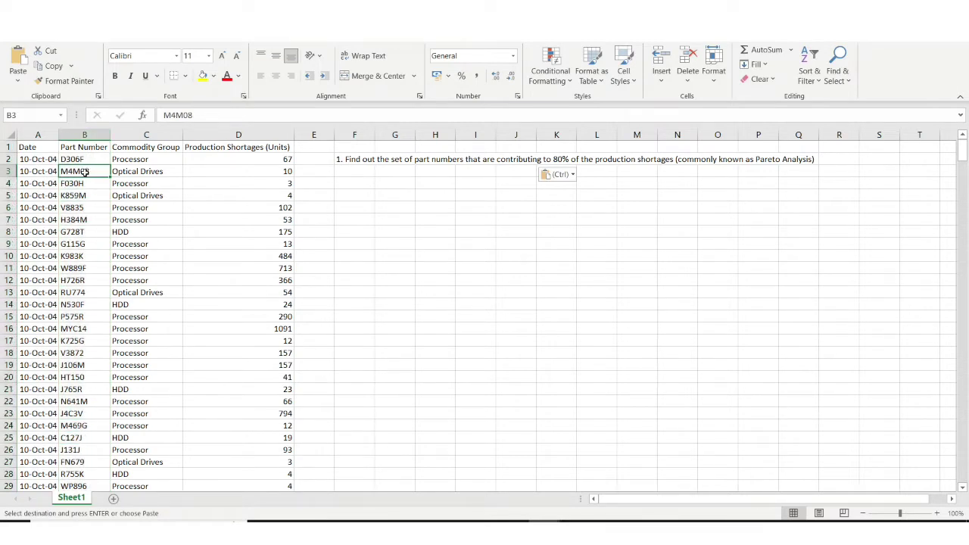
left_click_drag(87, 159, 86, 356)
- Examine the entries in the Commodity Group column and the Production Shortages (Units) column
left_click(151, 134)
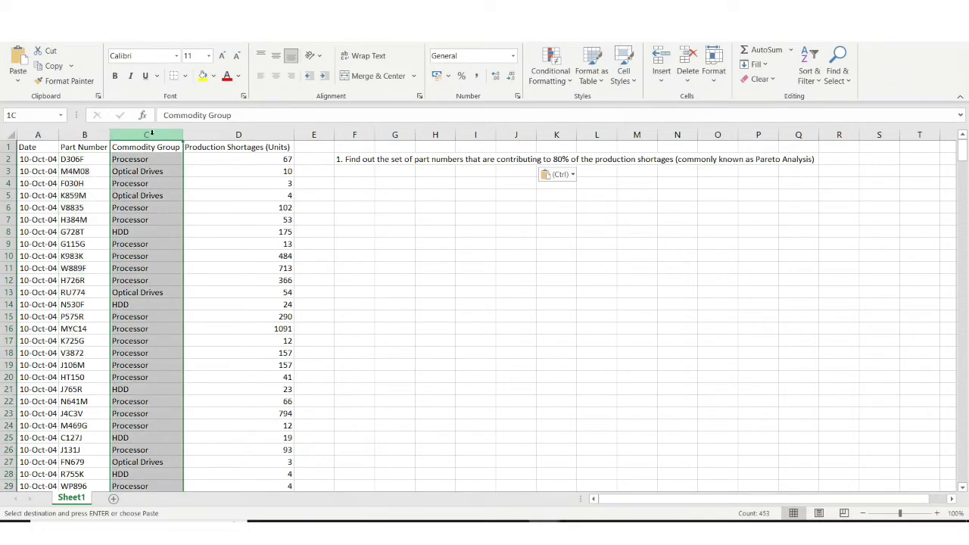
left_click(159, 156)
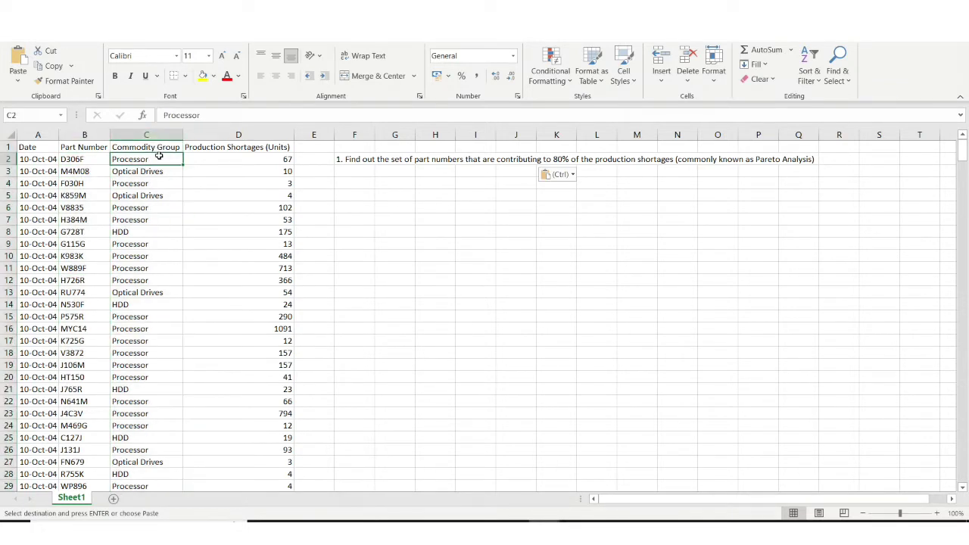
left_click_drag(159, 156, 132, 374)
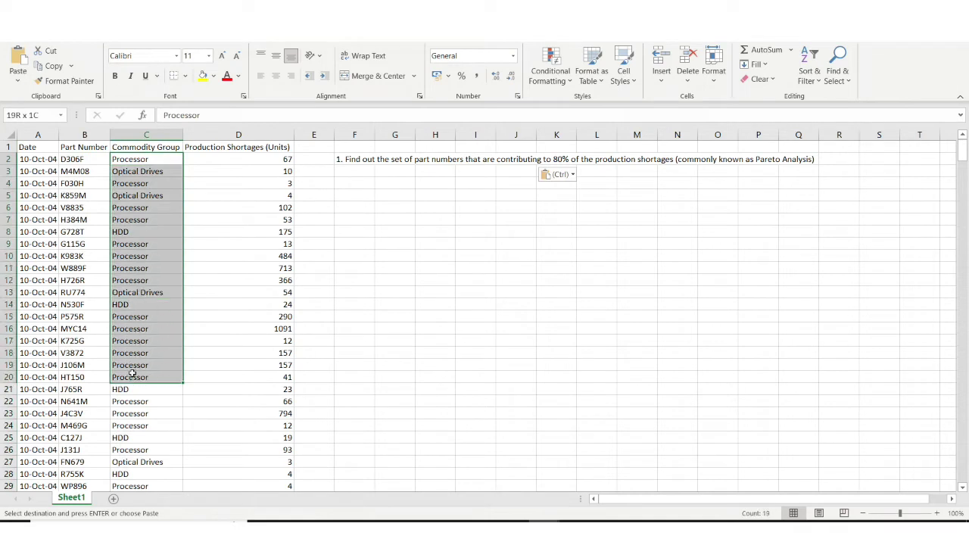
left_click(139, 229)
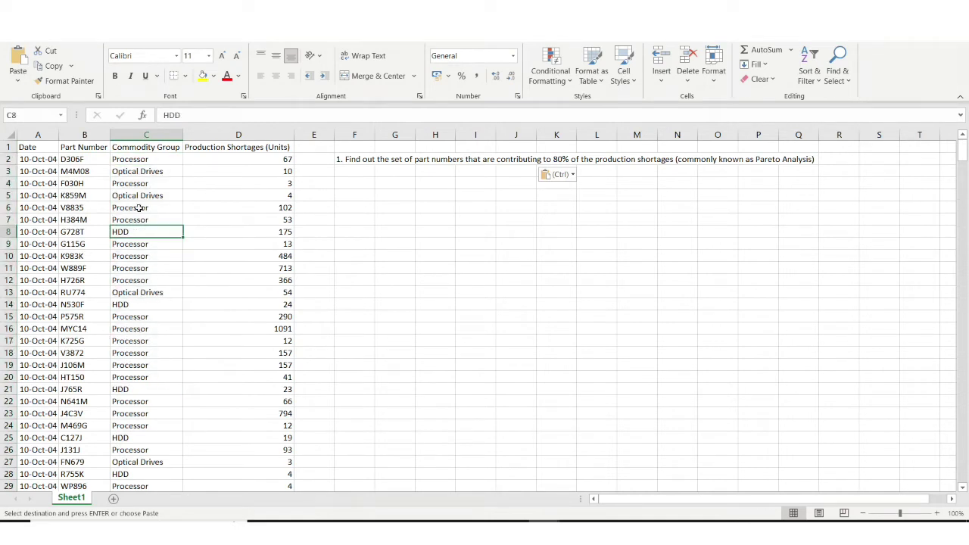
left_click(202, 136)
left_click(241, 152)
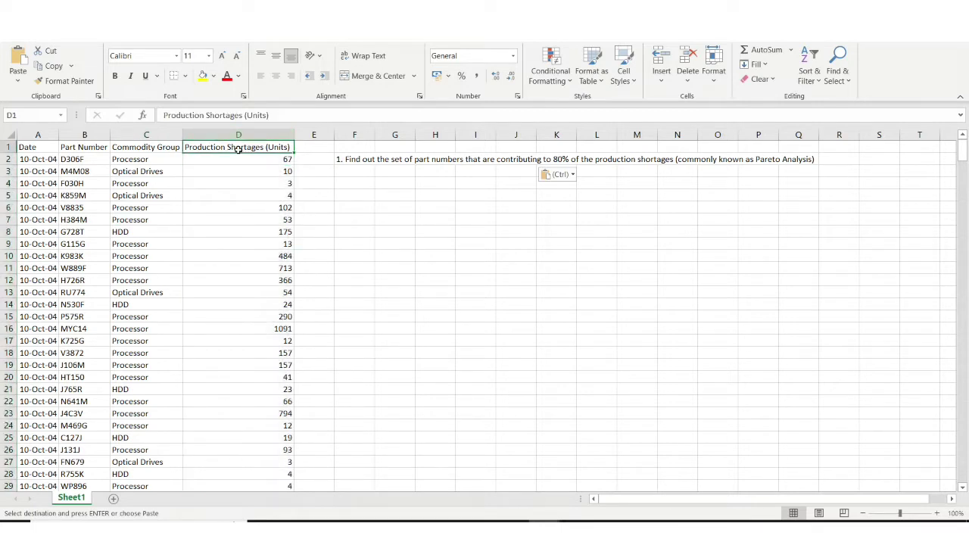
- Review sample shortage records and the task in F2, and select the entire Part Number column
left_click_drag(78, 147, 209, 159)
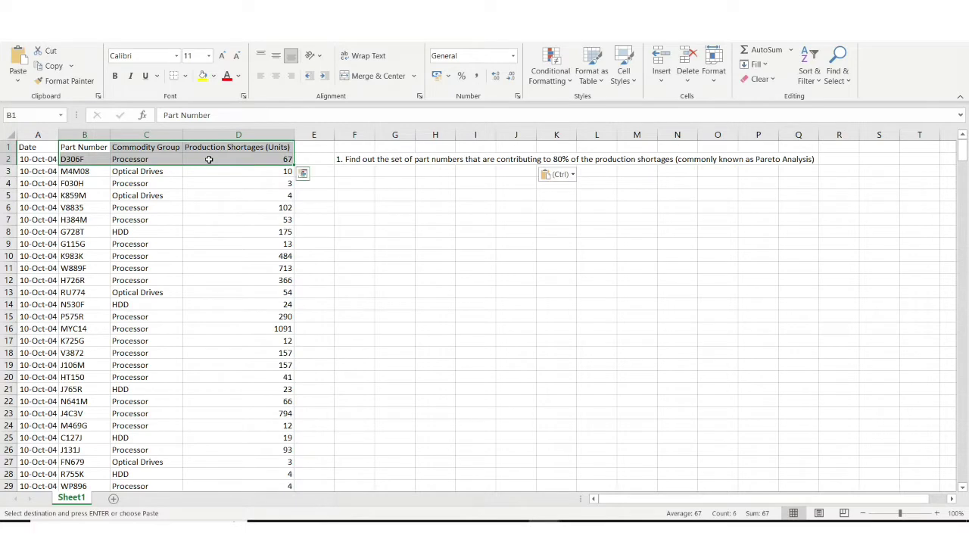
left_click(209, 159)
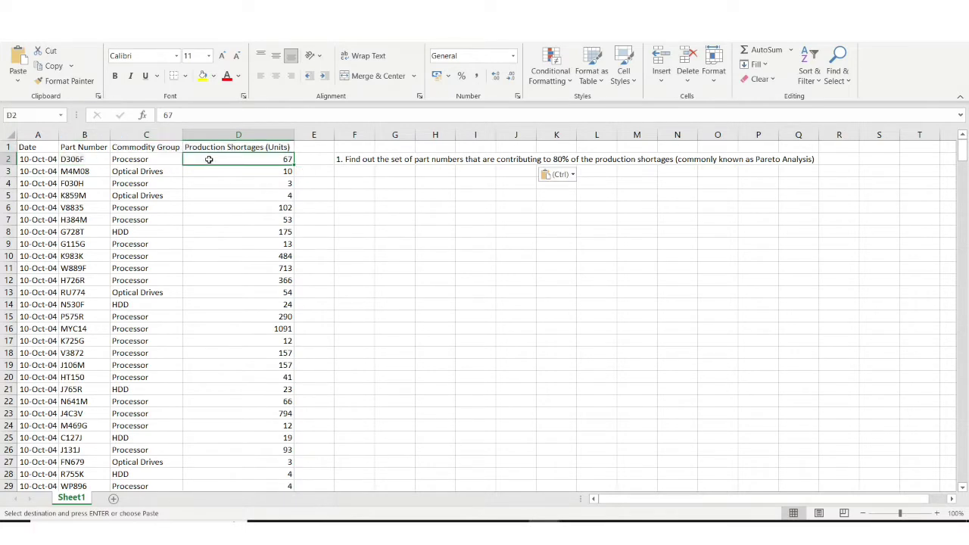
left_click_drag(271, 218, 28, 254)
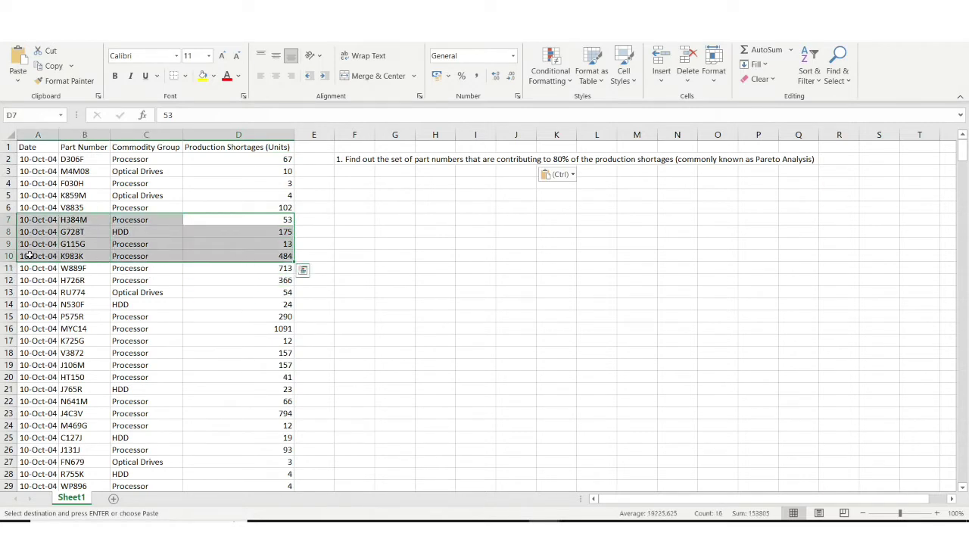
left_click(349, 159)
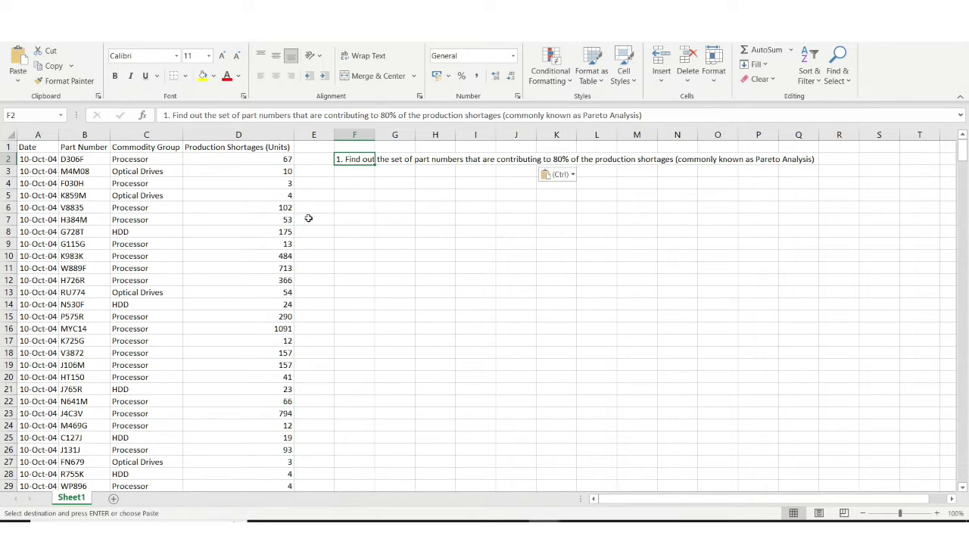
left_click(84, 134)
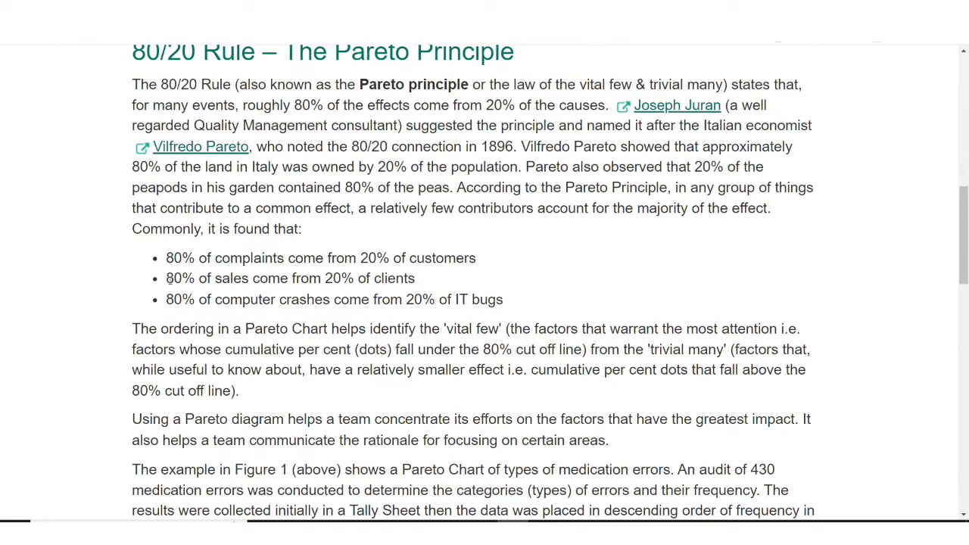
- In the browser article, reread the complaints and customers example to relate it to part shortages
left_click_drag(166, 258, 391, 258)
left_click(484, 258)
left_click_drag(215, 258, 285, 259)
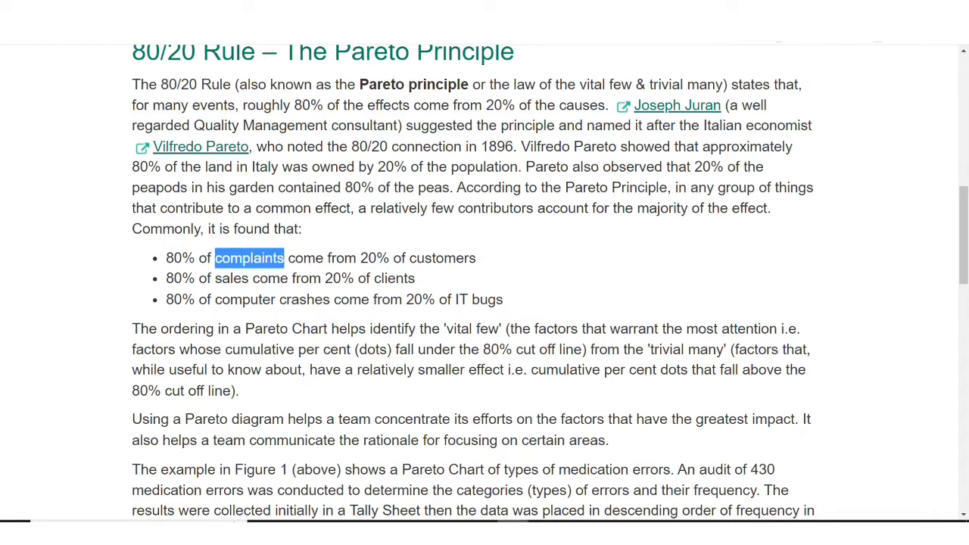
mouse_move(513, 533)
left_click_drag(410, 258, 495, 270)
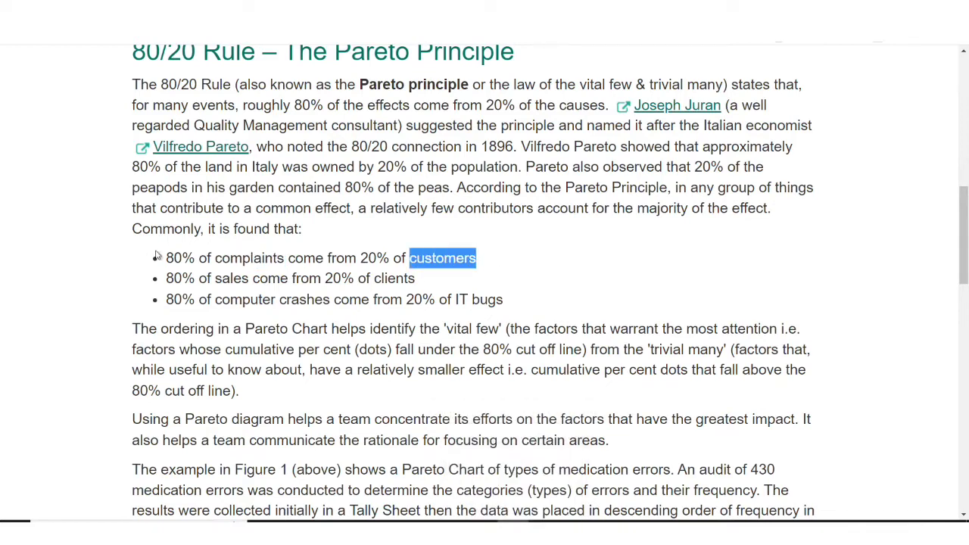
left_click_drag(165, 258, 498, 267)
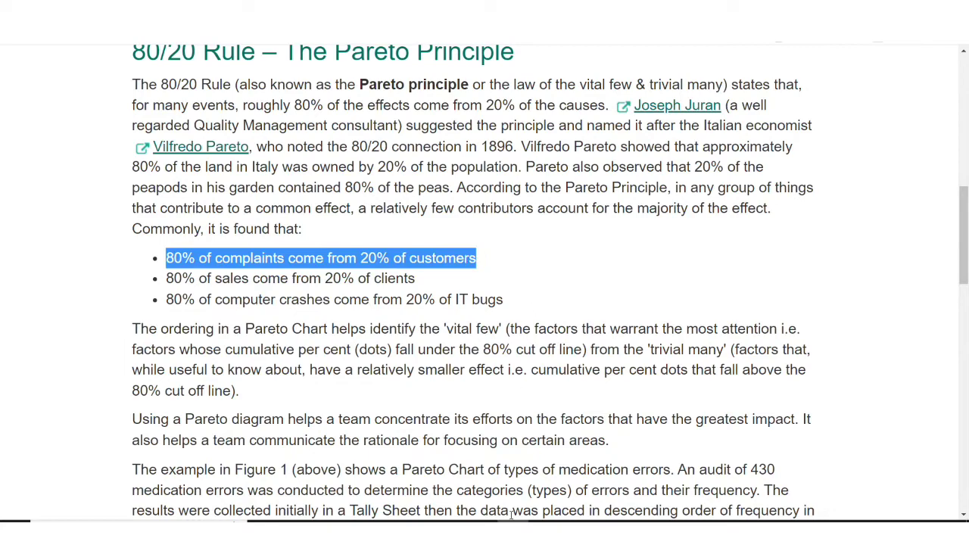
- Switch from the browser article back to the production shortages workbook in Excel
key("alt+Tab")
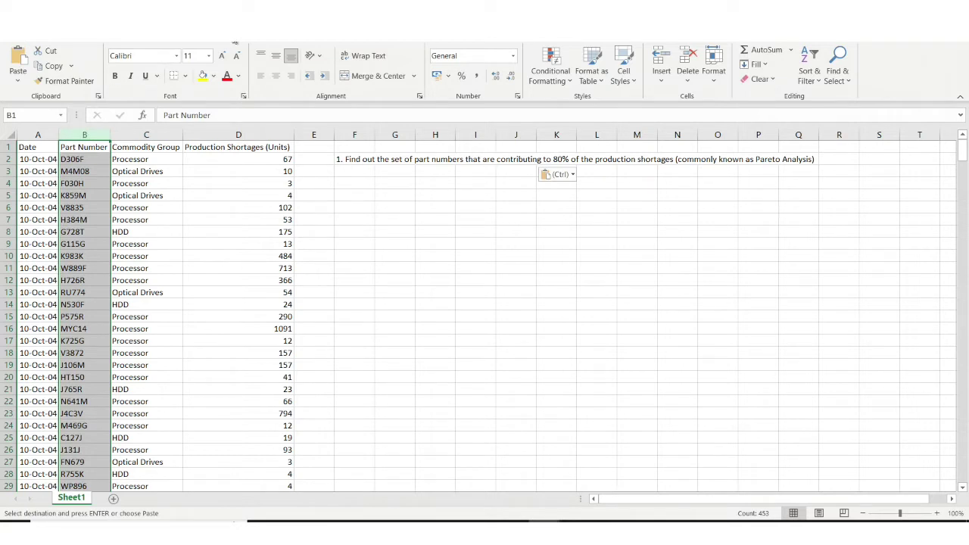
left_click(235, 42)
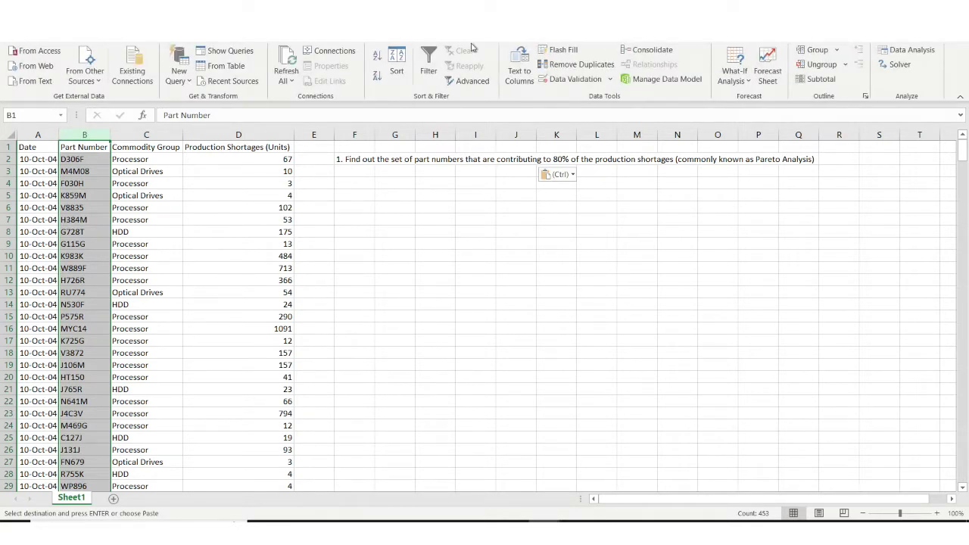
left_click(573, 65)
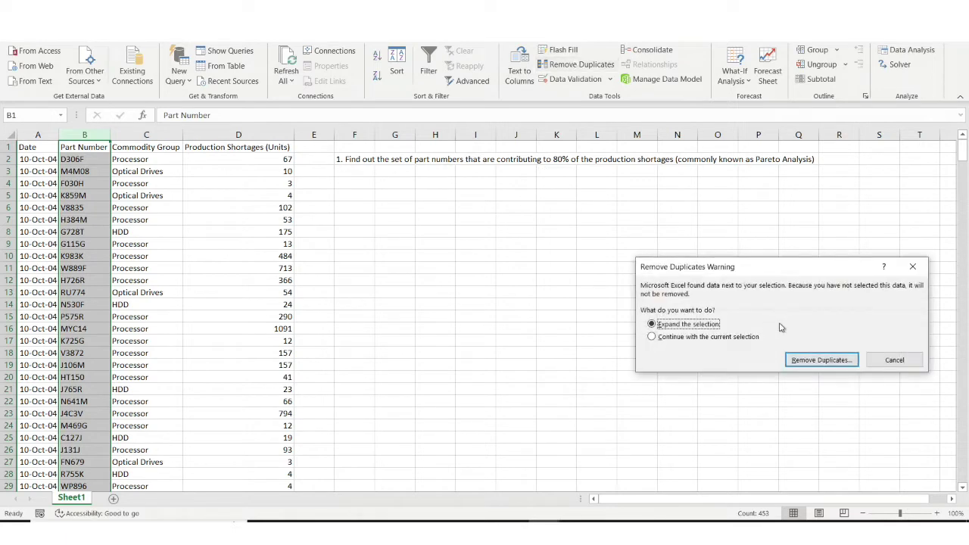
left_click(817, 360)
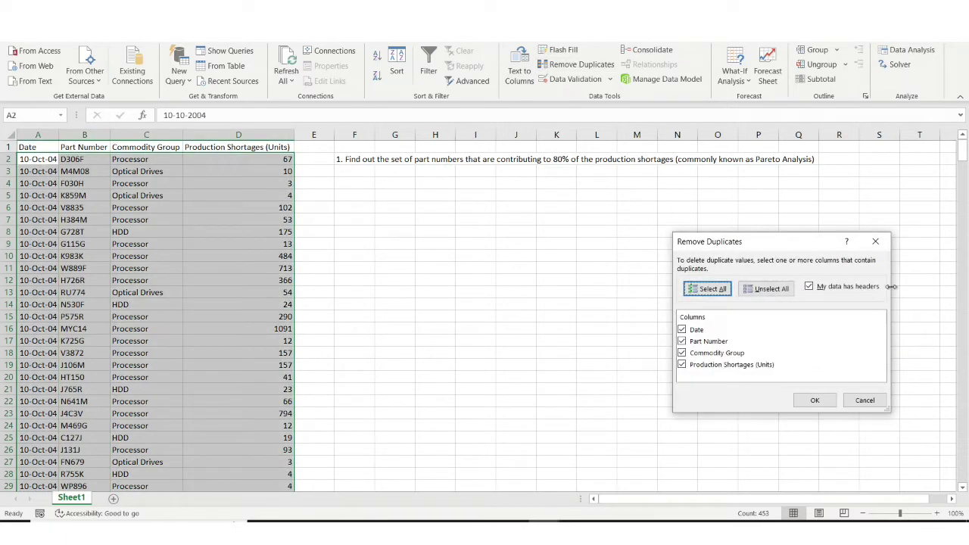
left_click(875, 242)
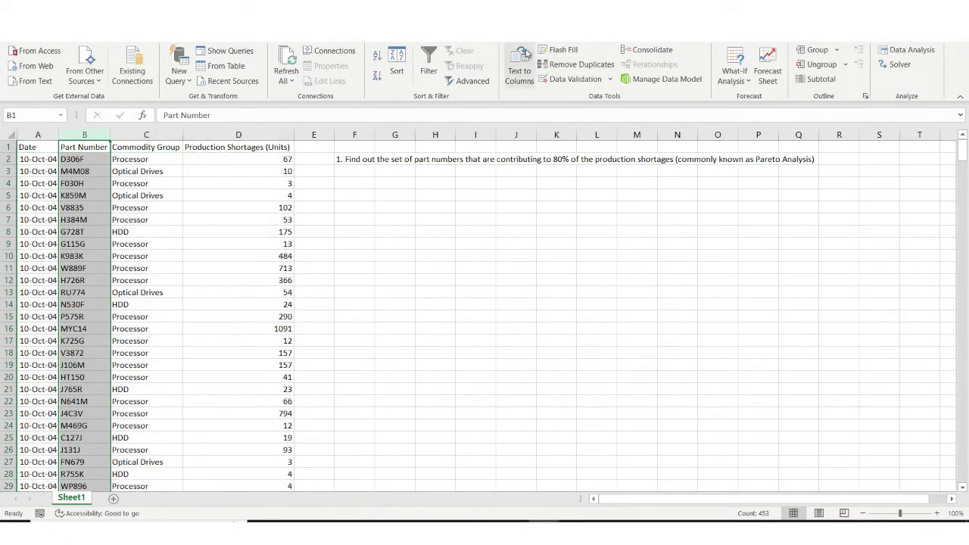
- Try removing duplicates from the Part Number column only, continuing with the current selection
left_click(579, 64)
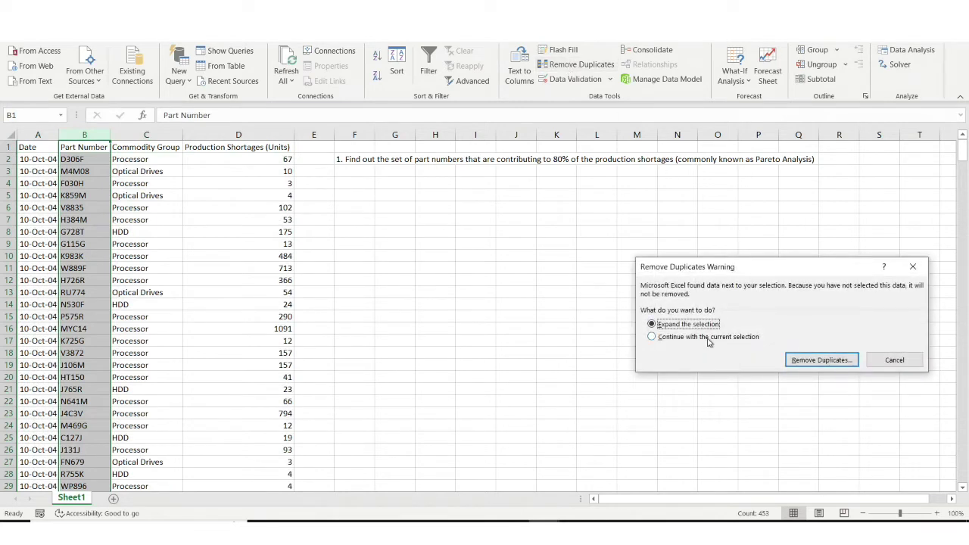
left_click(708, 339)
left_click(795, 361)
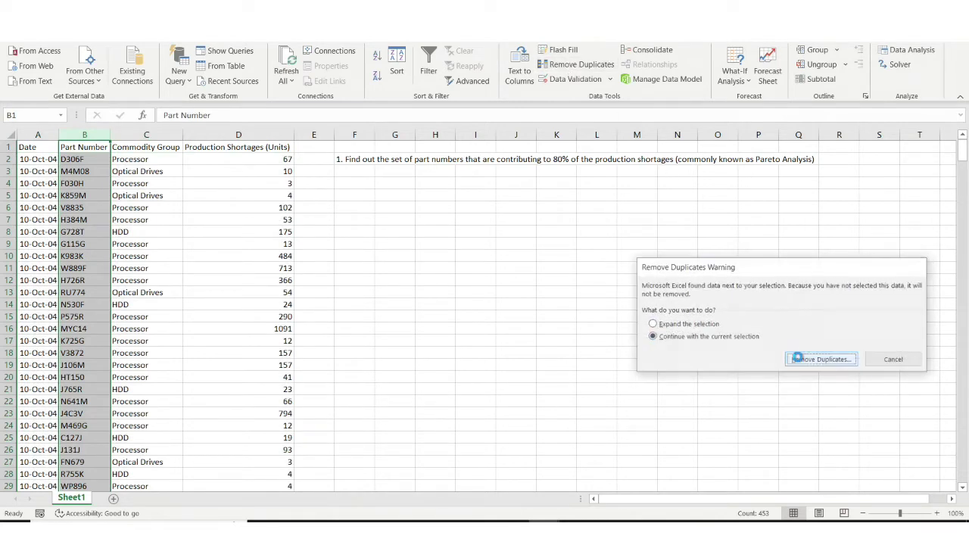
left_click(814, 400)
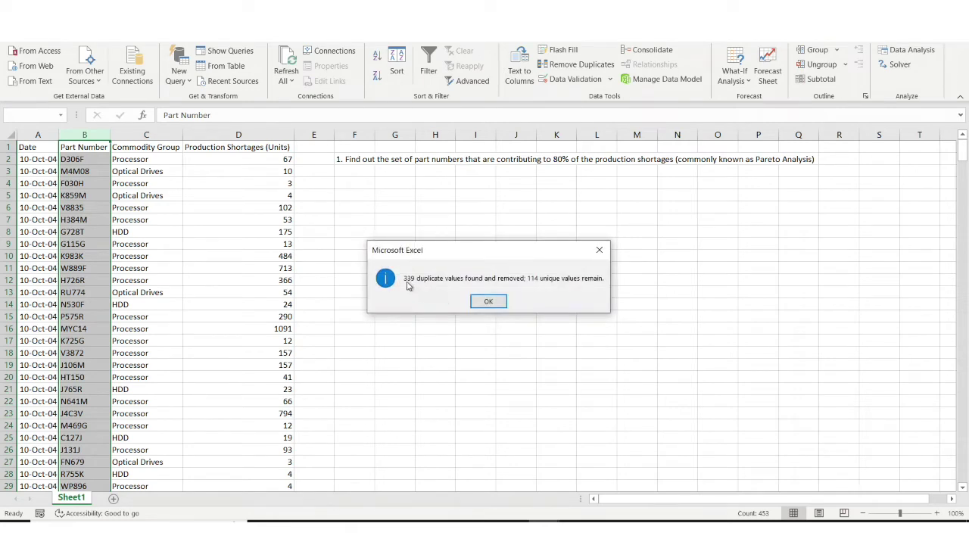
left_click(597, 251)
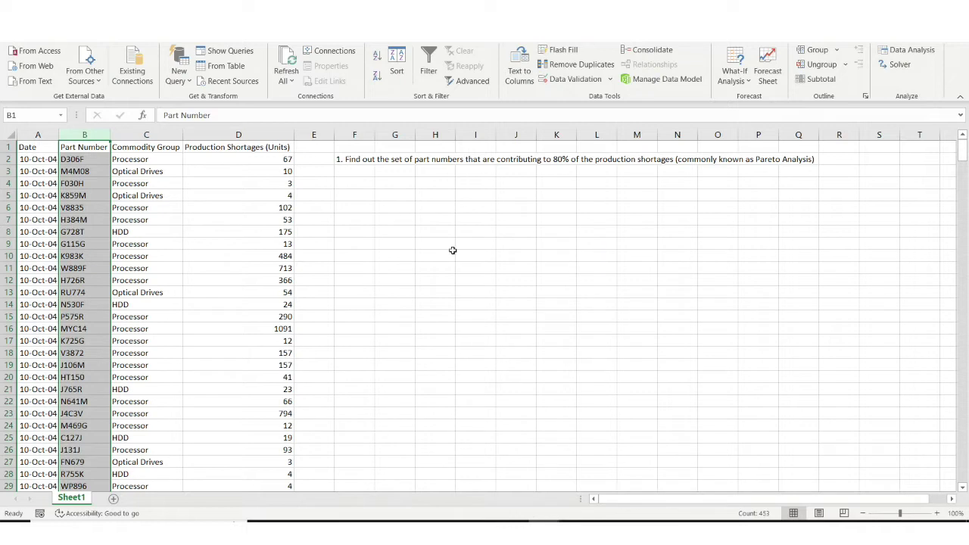
- Create a PivotTable from the shortage data on a new worksheet, with Part Number as rows and summed Production Shortages (Units) as values
left_click(137, 134)
left_click(76, 136)
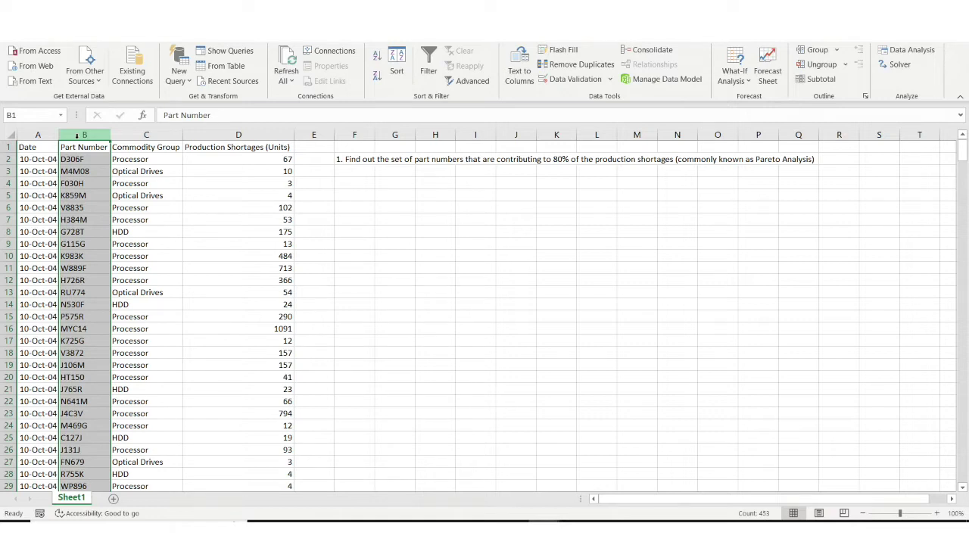
left_click(71, 183)
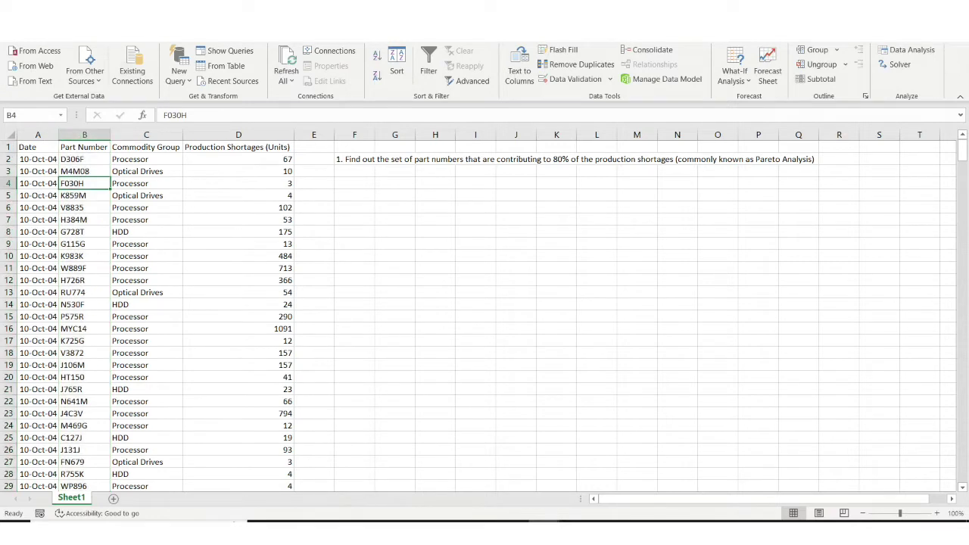
scroll(37, 68, "up", 3)
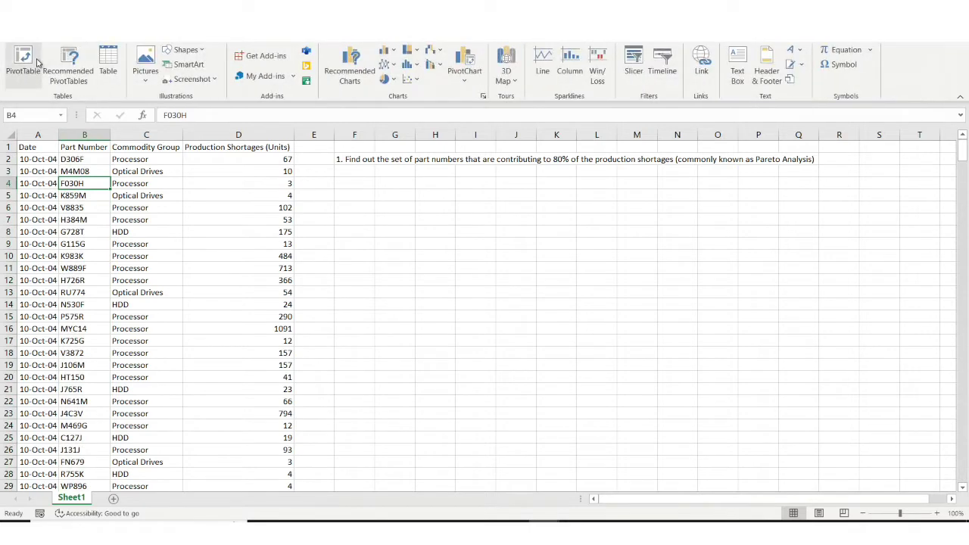
left_click(22, 64)
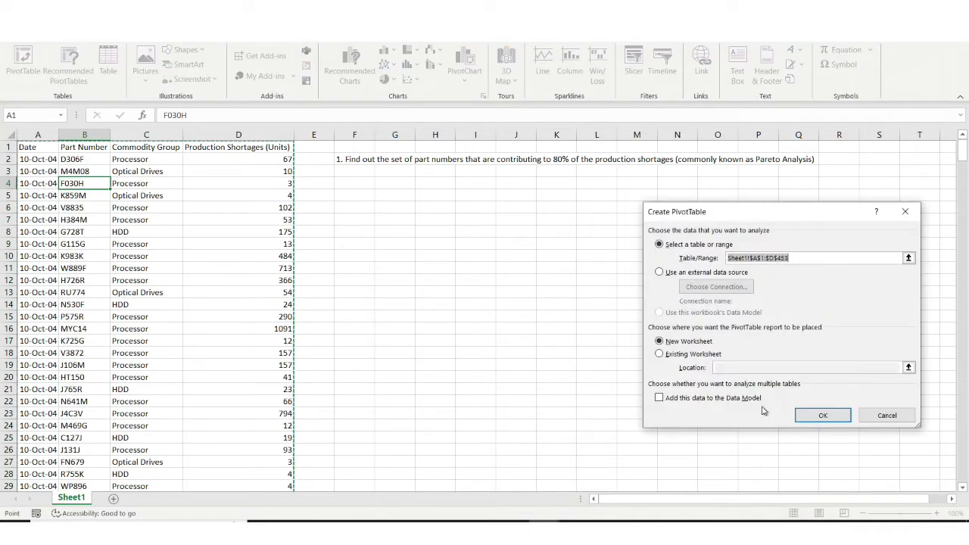
left_click(823, 416)
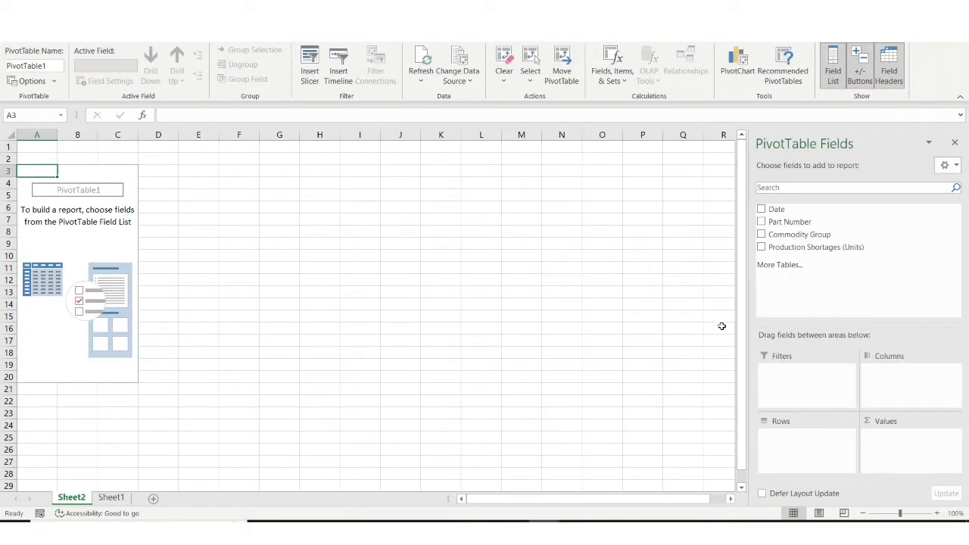
left_click_drag(803, 221, 804, 448)
left_click_drag(808, 254, 897, 450)
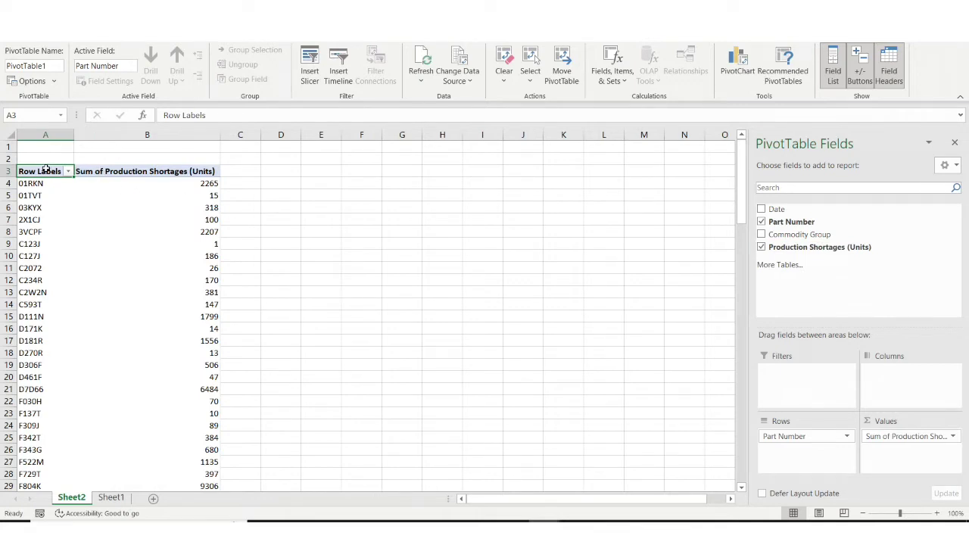
- Copy the whole PivotTable from its headers in A3 through the Grand Total row, and go to Sheet1
key("shift+Right")
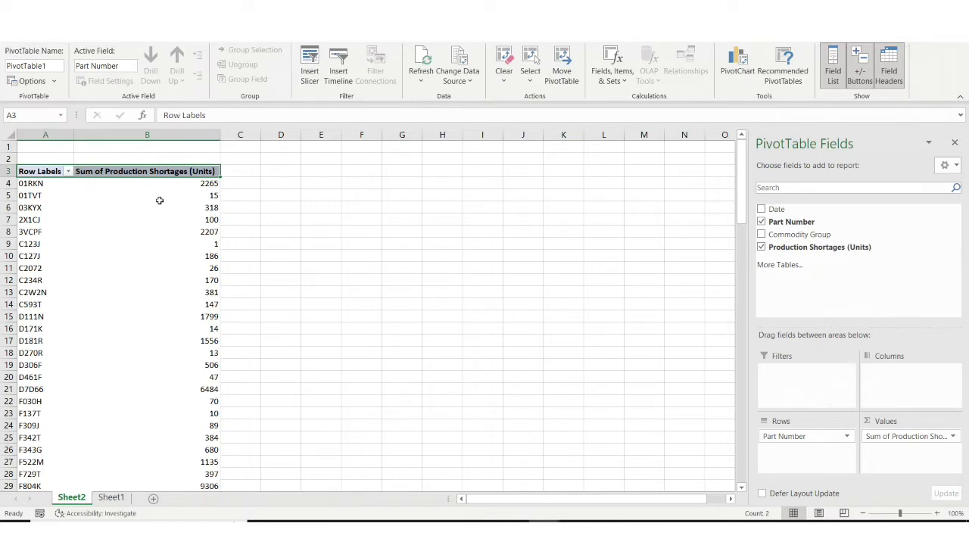
mouse_move(176, 229)
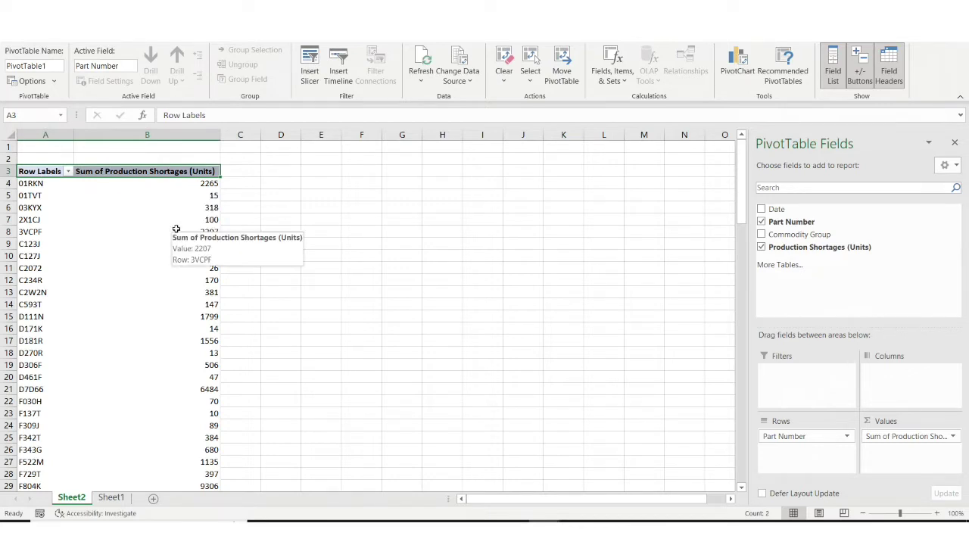
key("ctrl+shift+Down")
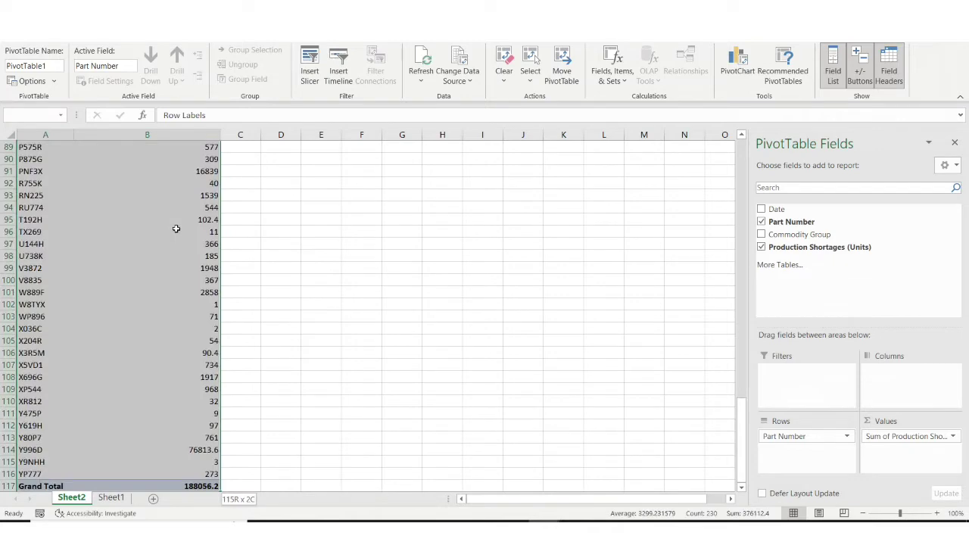
key("ctrl+c")
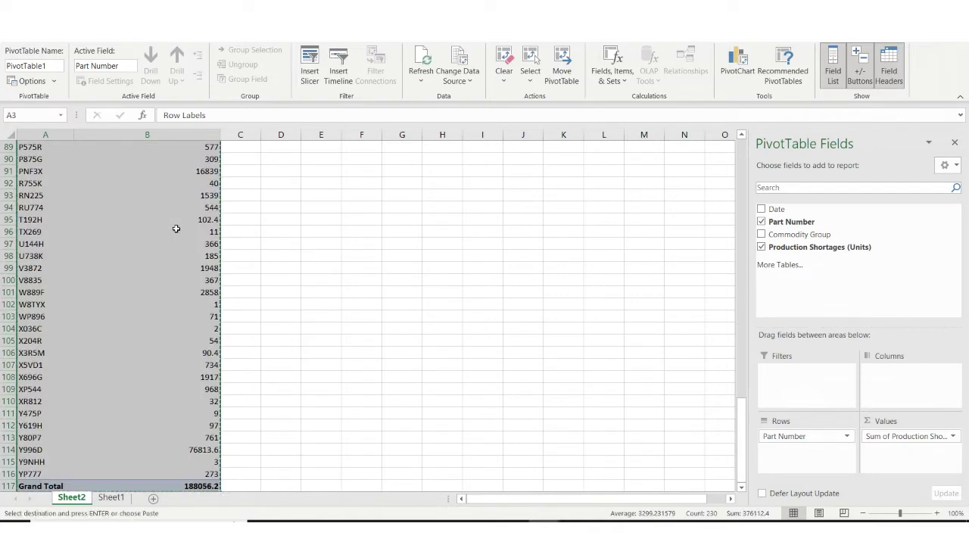
left_click(111, 501)
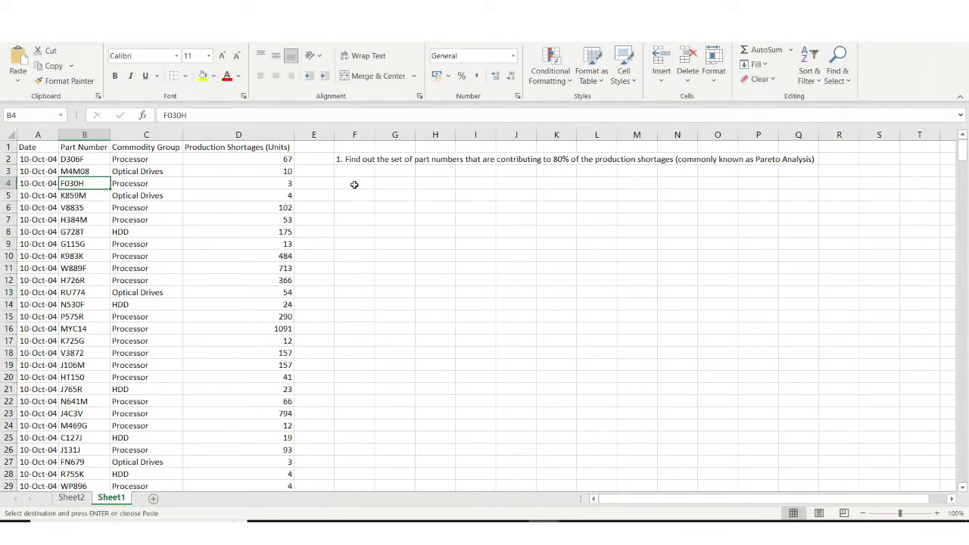
- Try pasting the copied pivot data at F4 of Sheet1 as values with number formatting
left_click(353, 184)
key("ctrl+v")
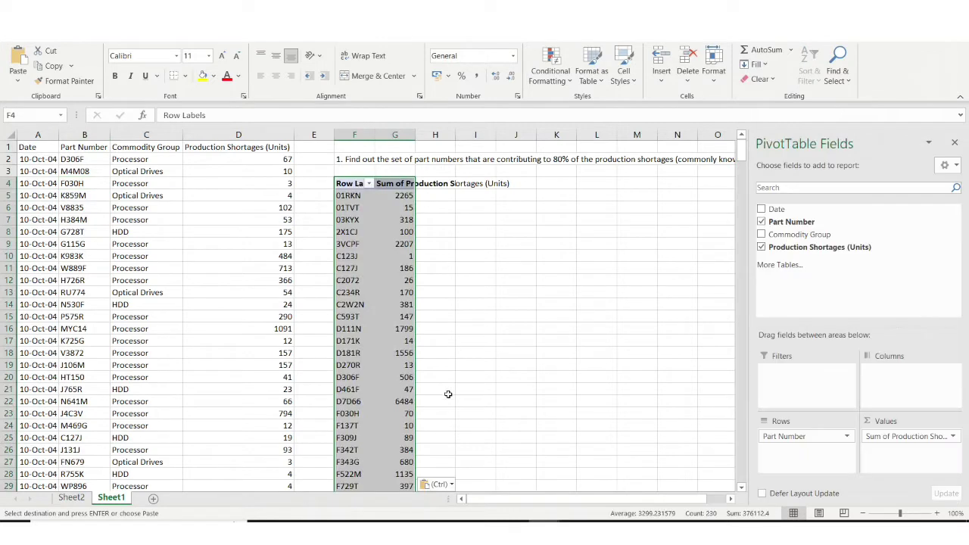
left_click(438, 485)
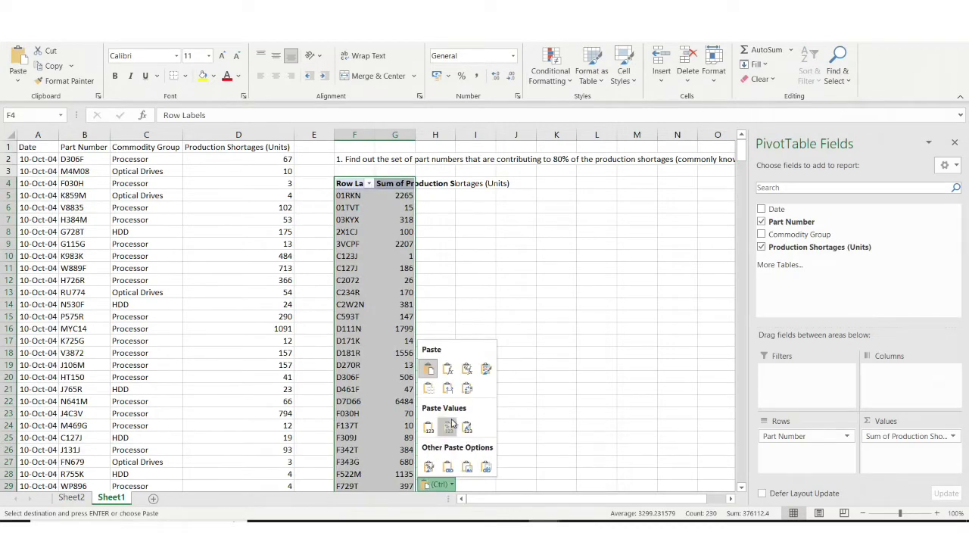
left_click(449, 426)
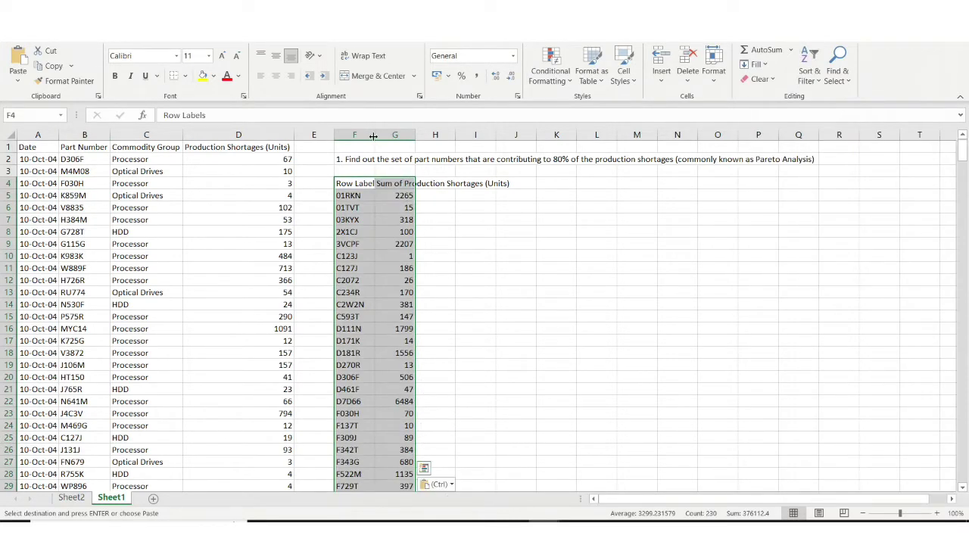
left_click_drag(374, 136, 829, 135)
key("ctrl+z")
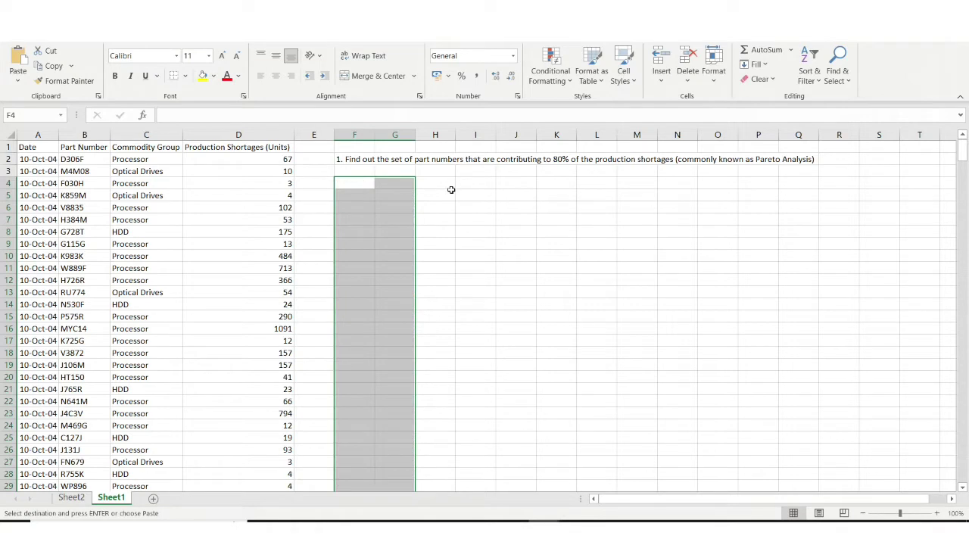
- Paste the copied pivot data at H4 as values with number formatting, and widen columns H and I to fit their headers
left_click(425, 186)
key("ctrl+v")
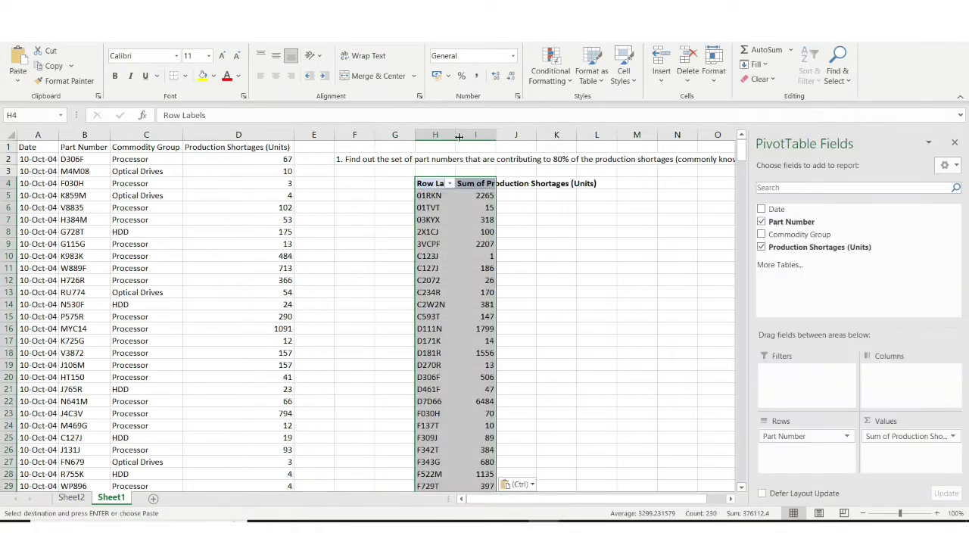
left_click(519, 485)
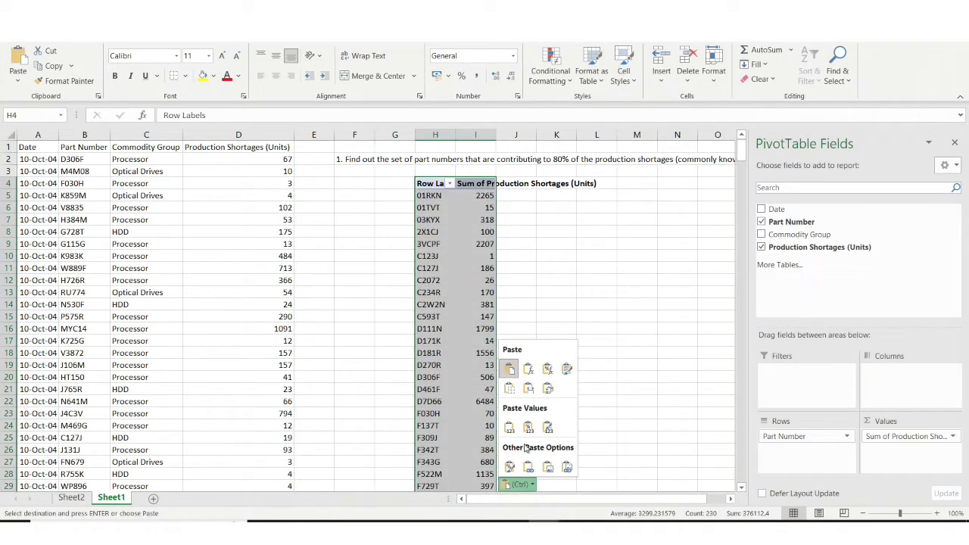
left_click(524, 425)
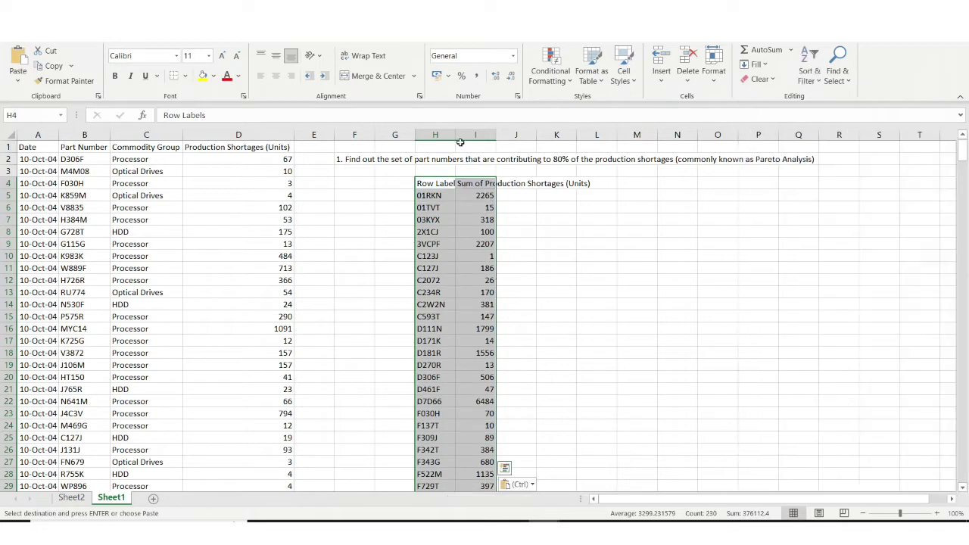
double_click(456, 136)
left_click_drag(501, 130, 603, 132)
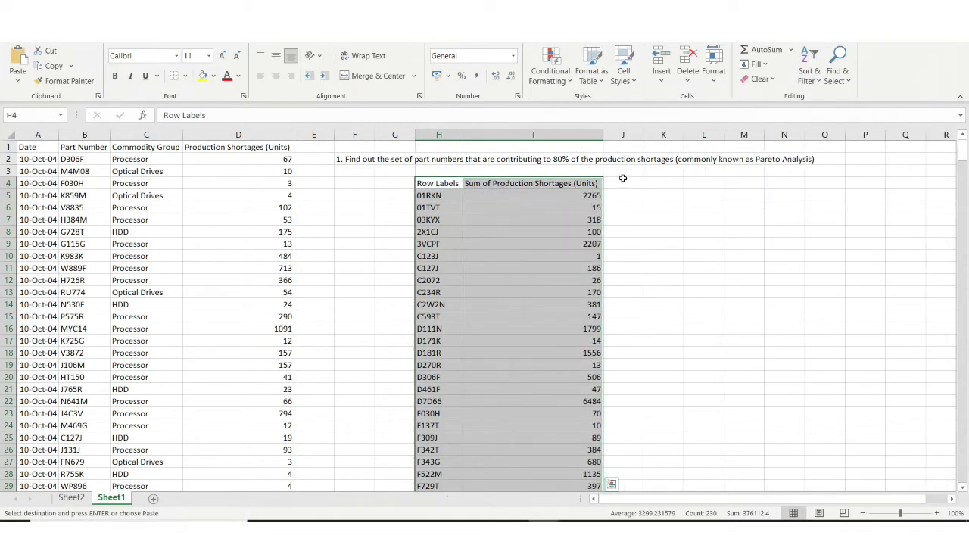
key("Escape")
- Sort the pasted summary by Sum of Production Shortages (Units) from largest to smallest, expanding the selection to include the part numbers
left_click(448, 184)
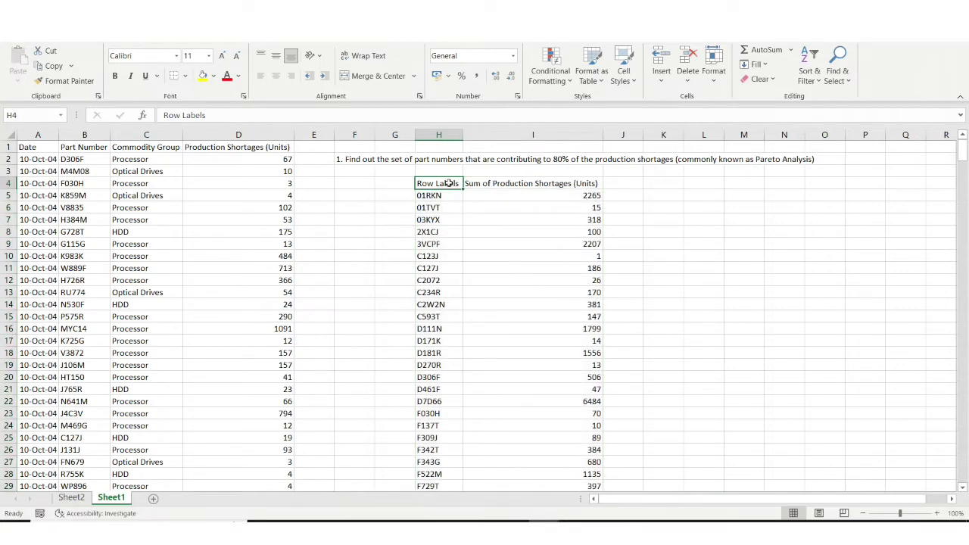
left_click(489, 184)
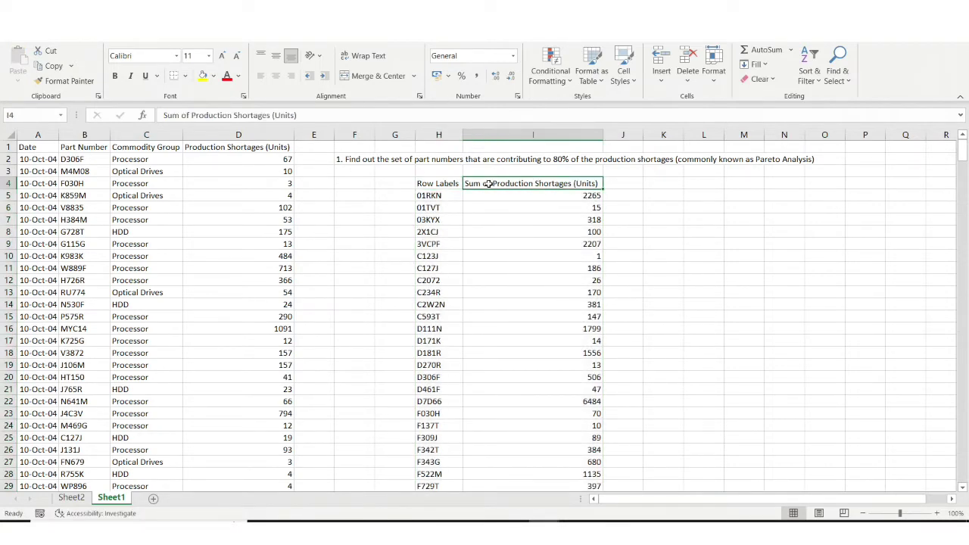
key("ctrl+shift+Down")
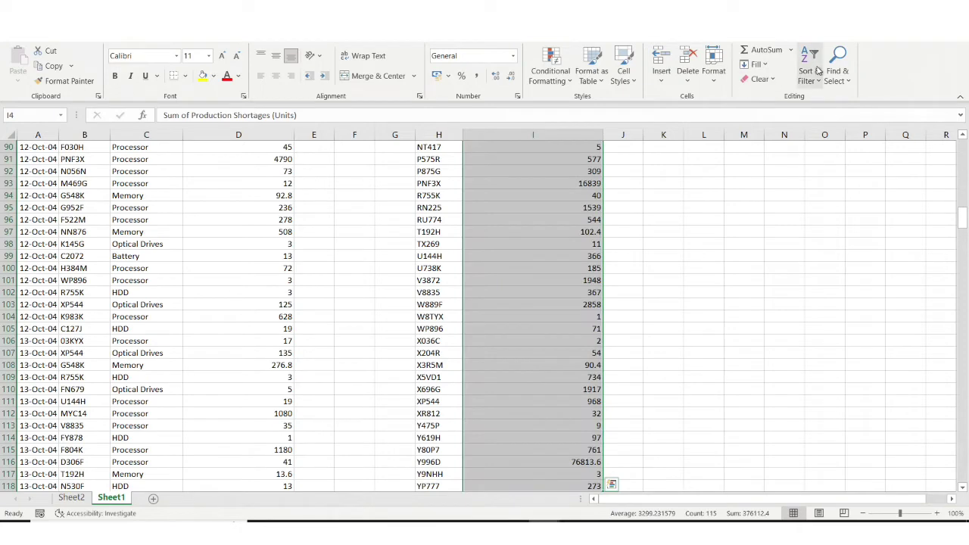
left_click(821, 70)
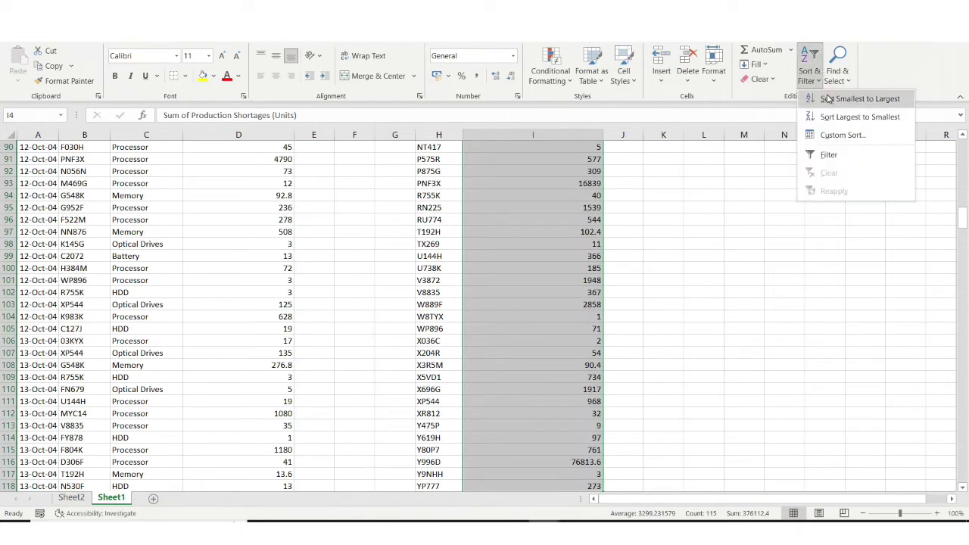
left_click(833, 116)
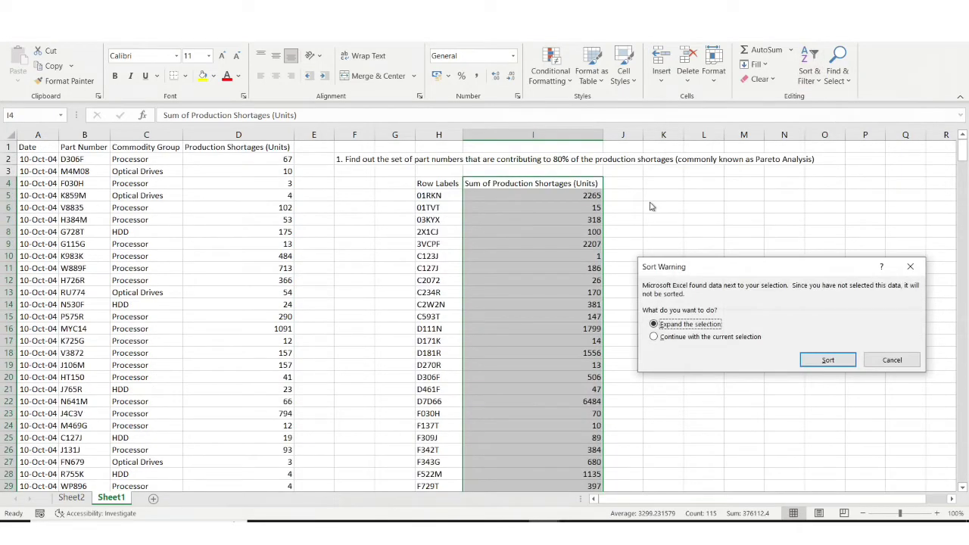
left_click(691, 341)
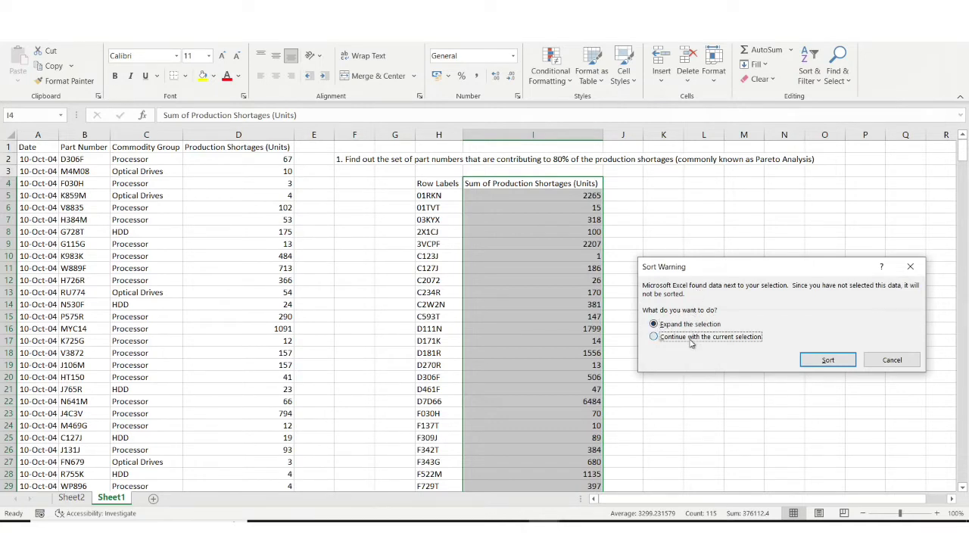
left_click(685, 324)
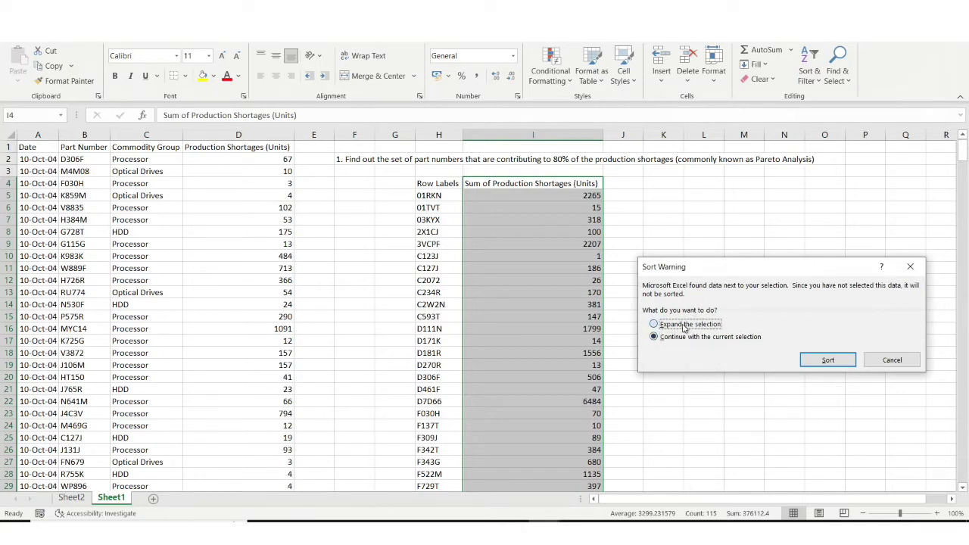
left_click(828, 360)
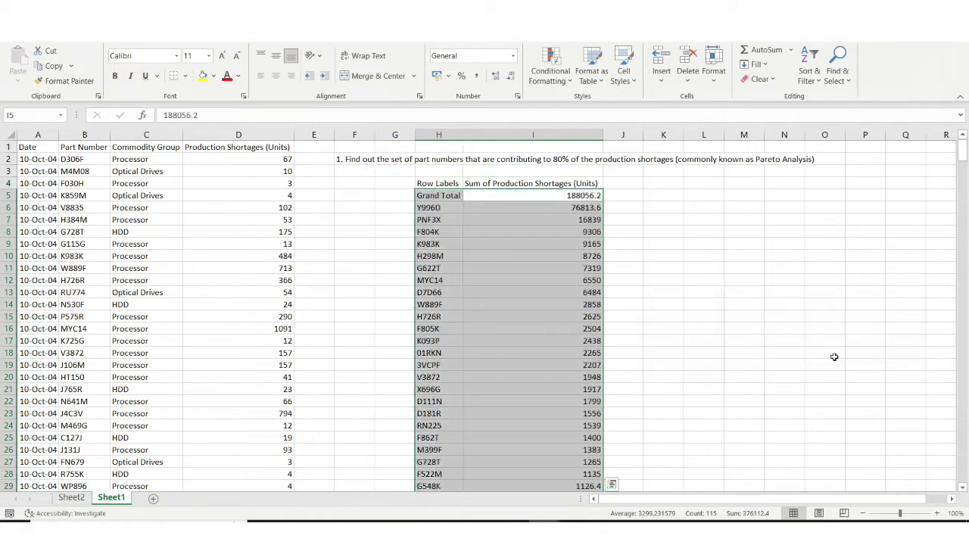
- Delete the Grand Total cells H5:I5 from the sorted summary, shifting the cells below up
left_click(562, 195)
left_click(455, 195)
left_click_drag(454, 196, 530, 195)
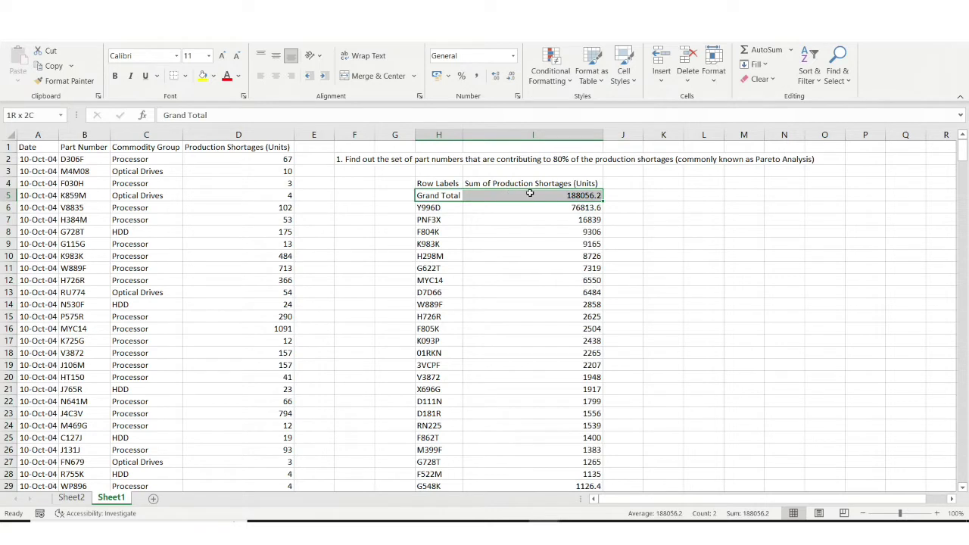
right_click(532, 196)
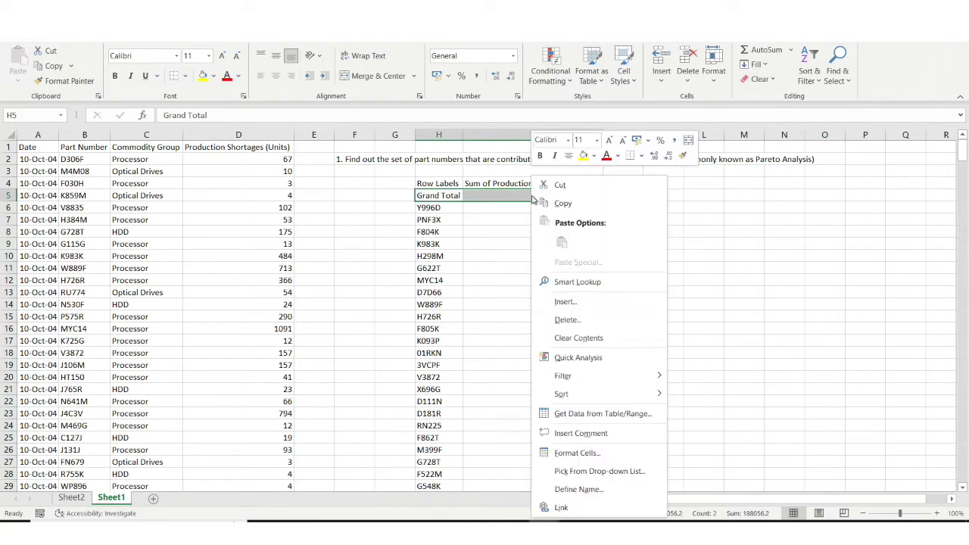
left_click(568, 319)
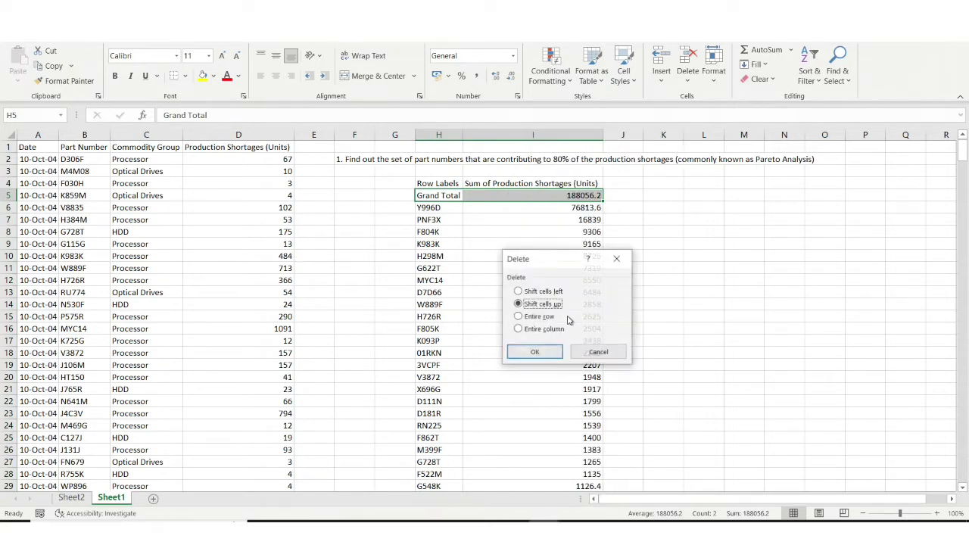
left_click(531, 353)
- Examine the part numbers with the highest summed shortages in the first rows of the sorted summary
left_click_drag(429, 194, 542, 195)
left_click(433, 195)
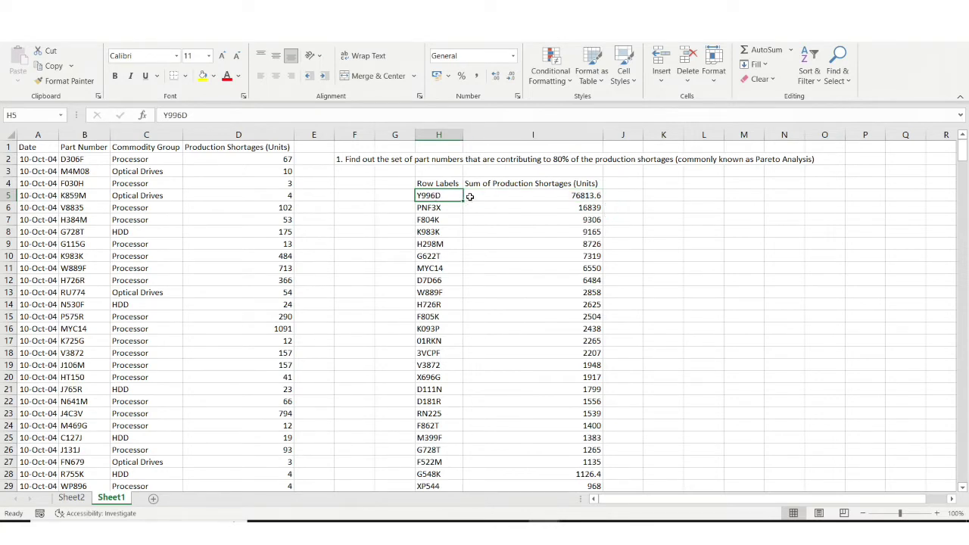
left_click(471, 197)
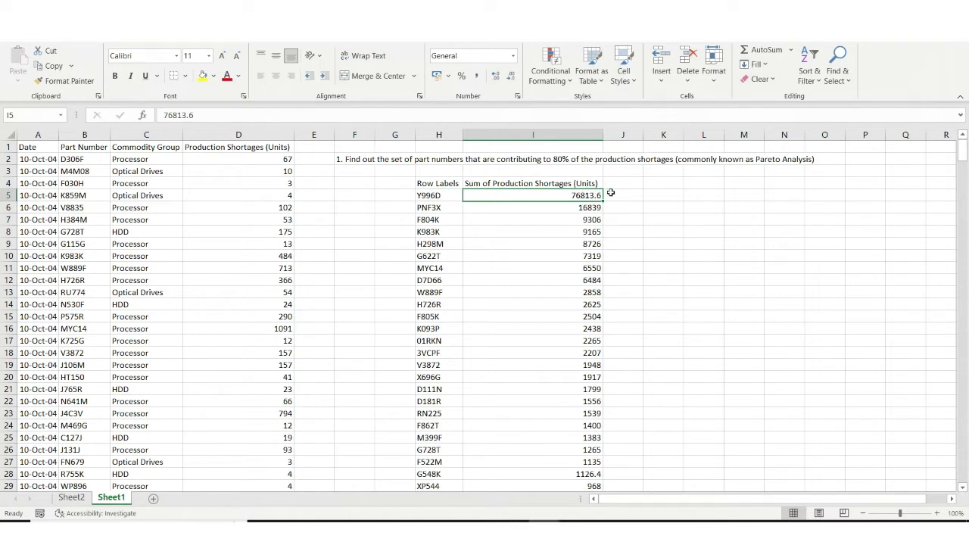
left_click(445, 206)
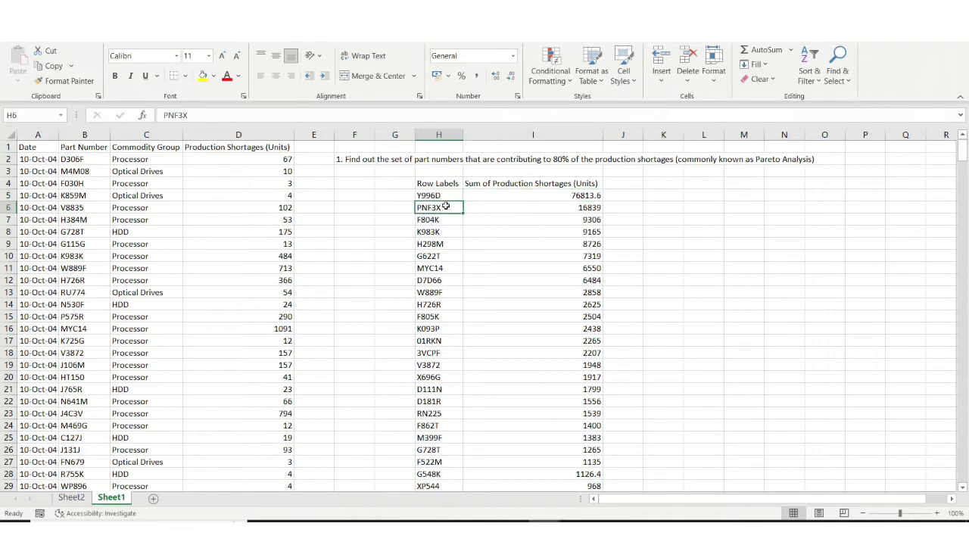
left_click(531, 209)
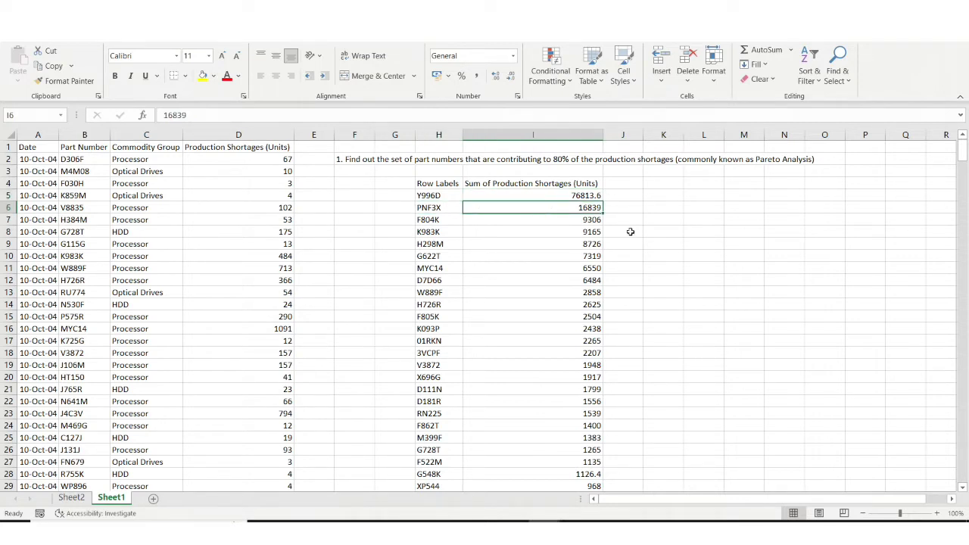
left_click_drag(589, 189, 520, 218)
left_click_drag(434, 188, 557, 185)
- Add the header "Cumulative sum" in J4 and widen column J to fit it
left_click(636, 183)
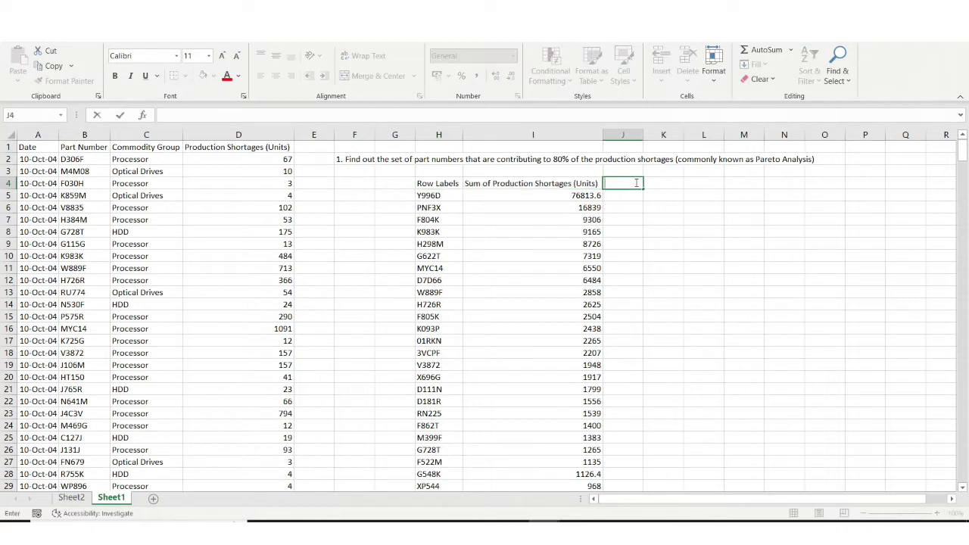
type("a")
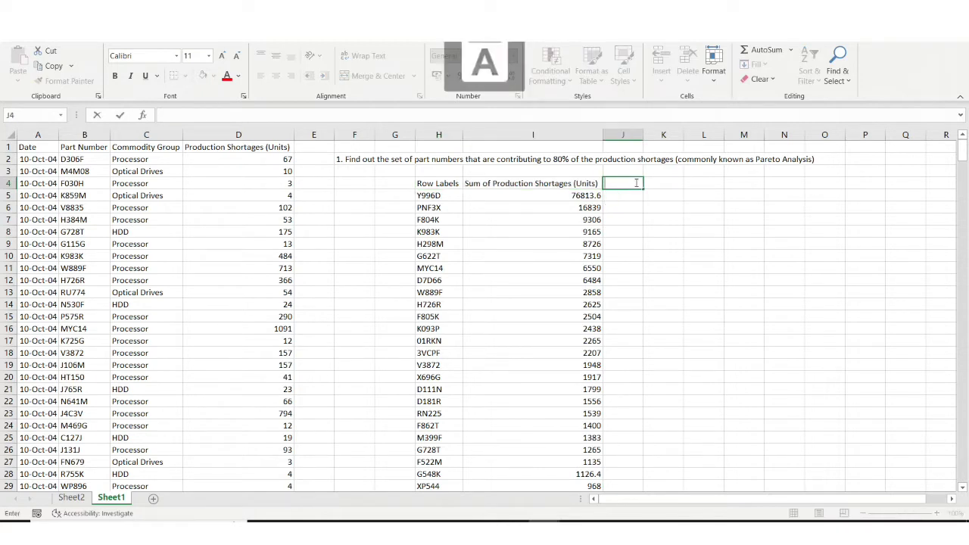
type("umulative sum")
key("Return")
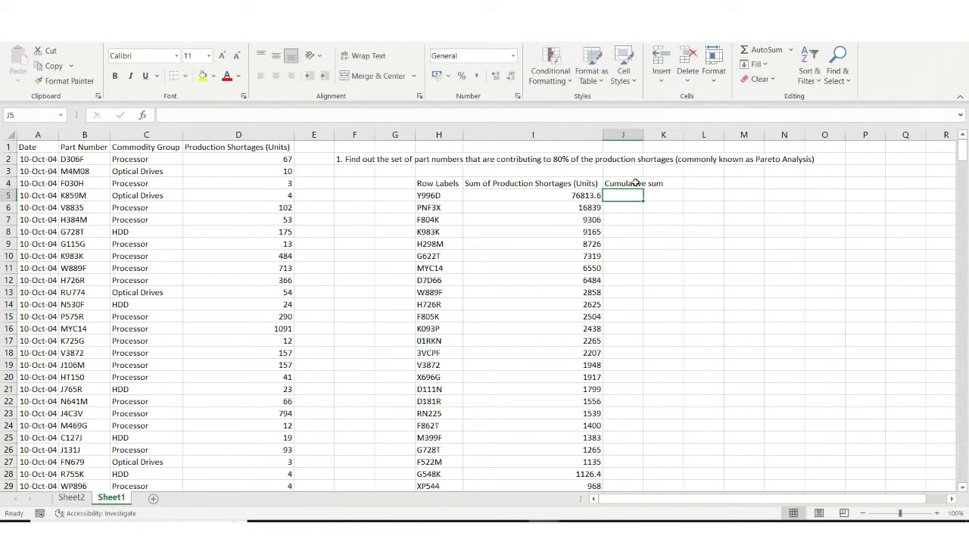
double_click(642, 134)
- Start the cumulative sum in J5 with the formula =I5
type("=")
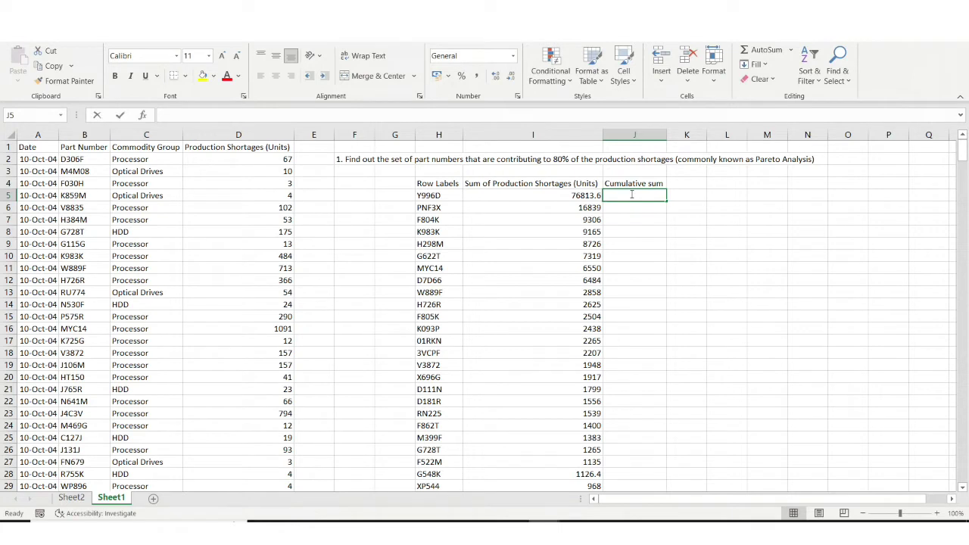
key("Left")
type("\\")
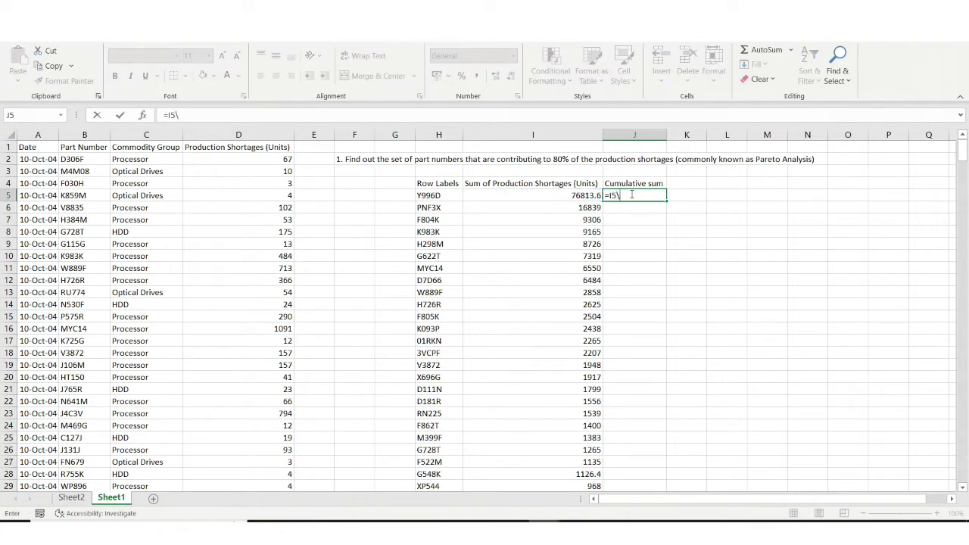
key("BackSpace")
key("Return")
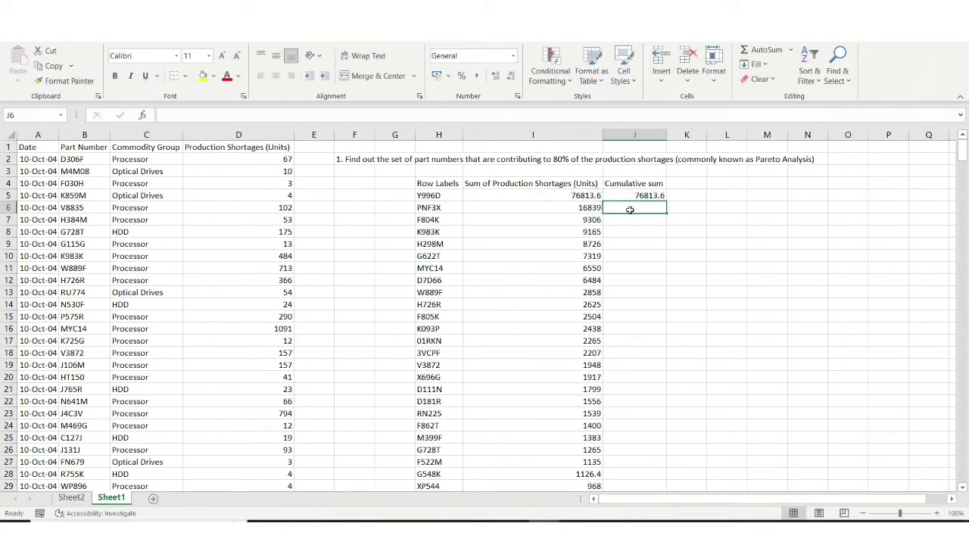
- Enter the running-total formula =SUM($I$5:I6) in J6, with the start of the range locked as an absolute reference
type("=")
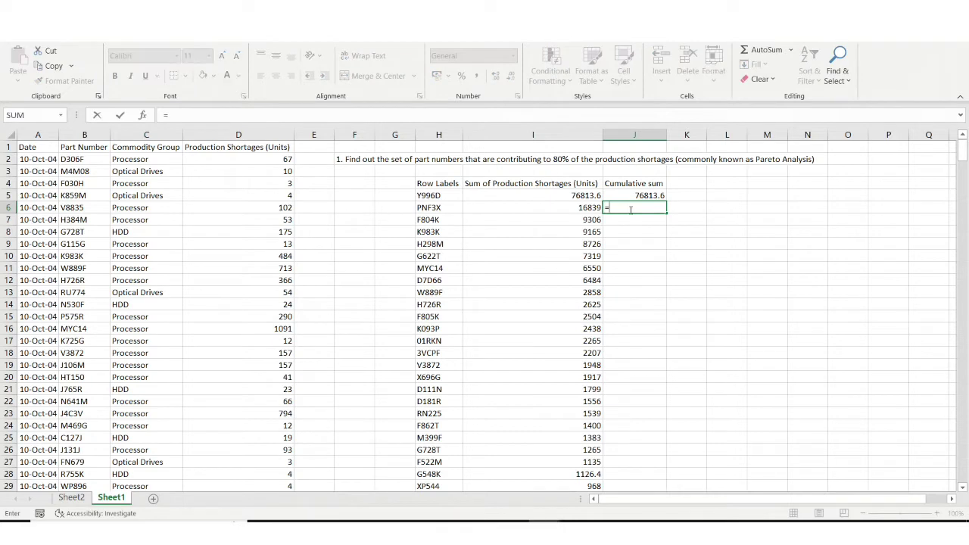
type("sum(")
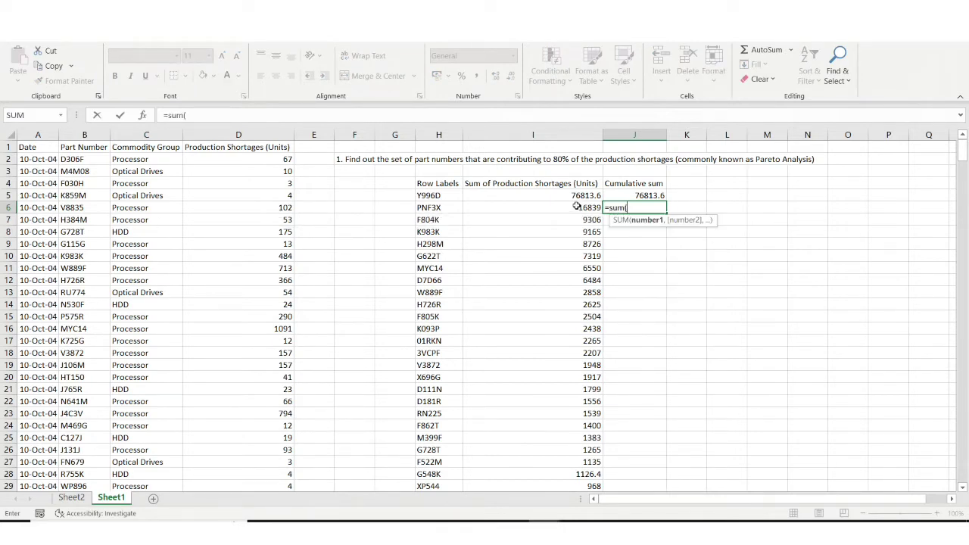
left_click_drag(577, 207, 576, 194)
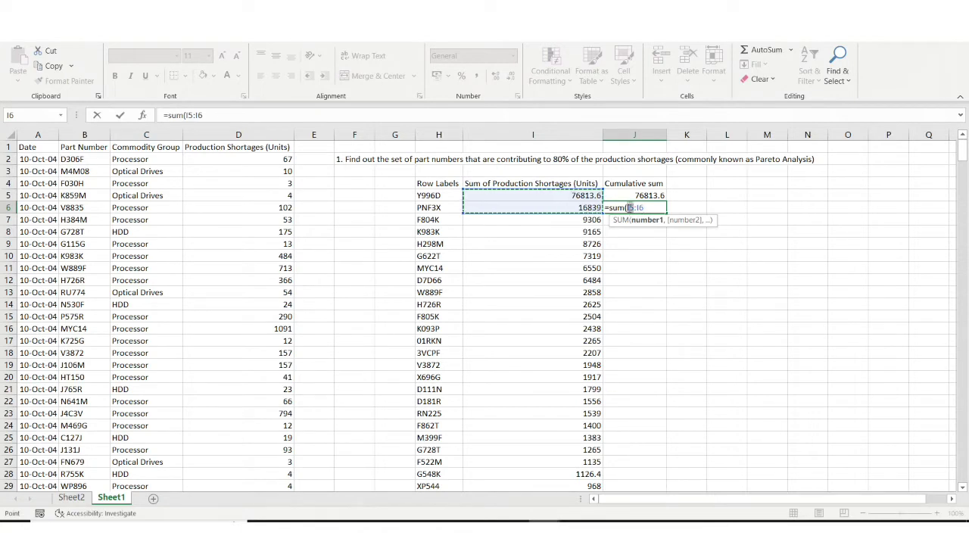
left_click(627, 207)
key("F4")
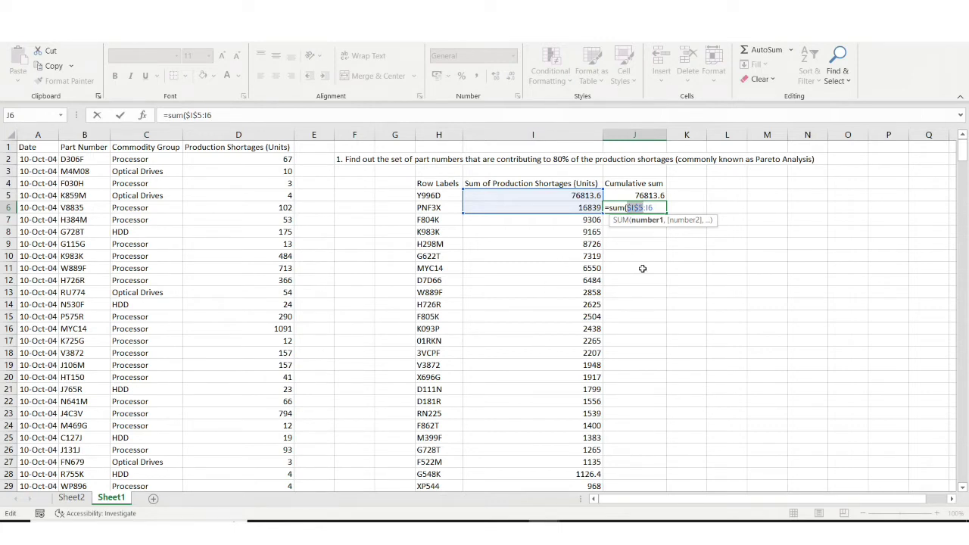
key("Return")
- Fill the running-total formula from J6 down to J21 and check the range it references in J16
left_click(626, 203)
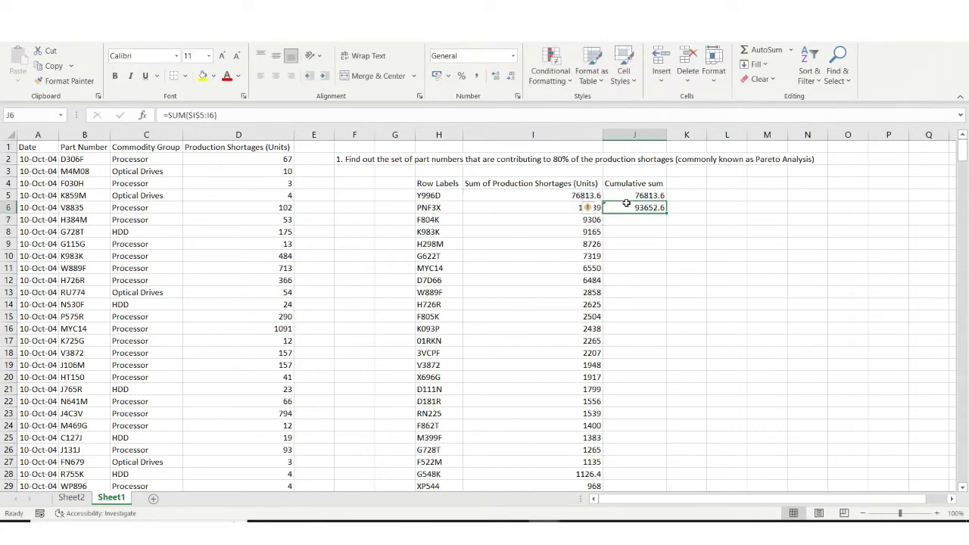
left_click_drag(665, 215, 666, 392)
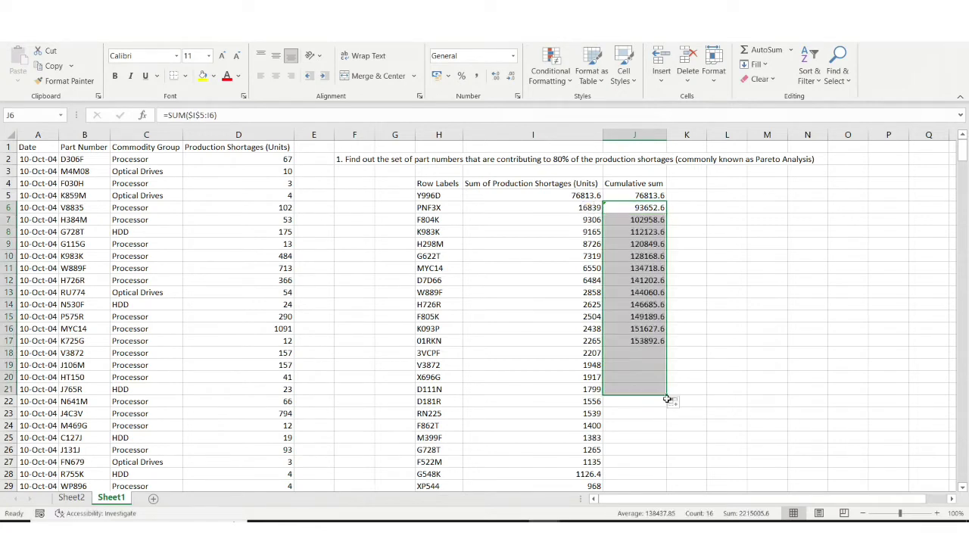
left_click(652, 332)
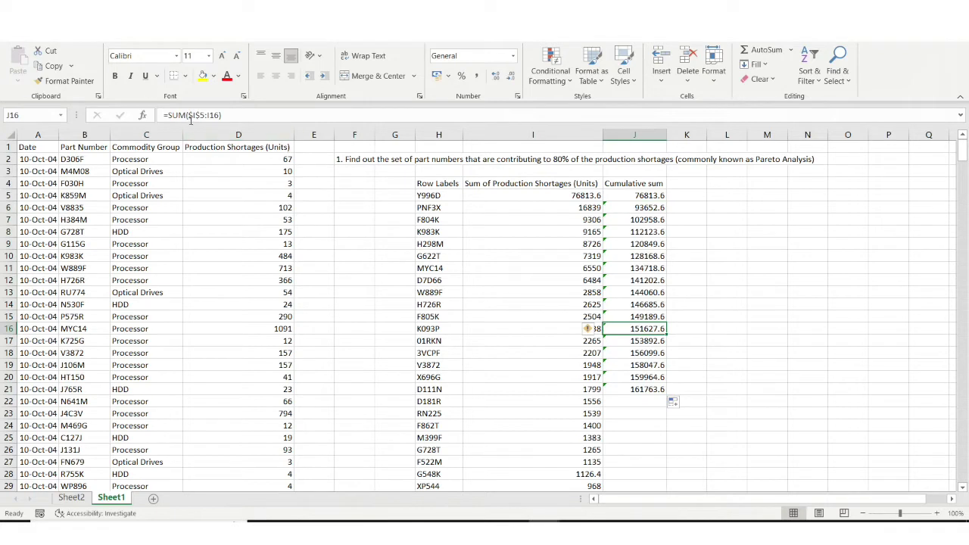
double_click(625, 328)
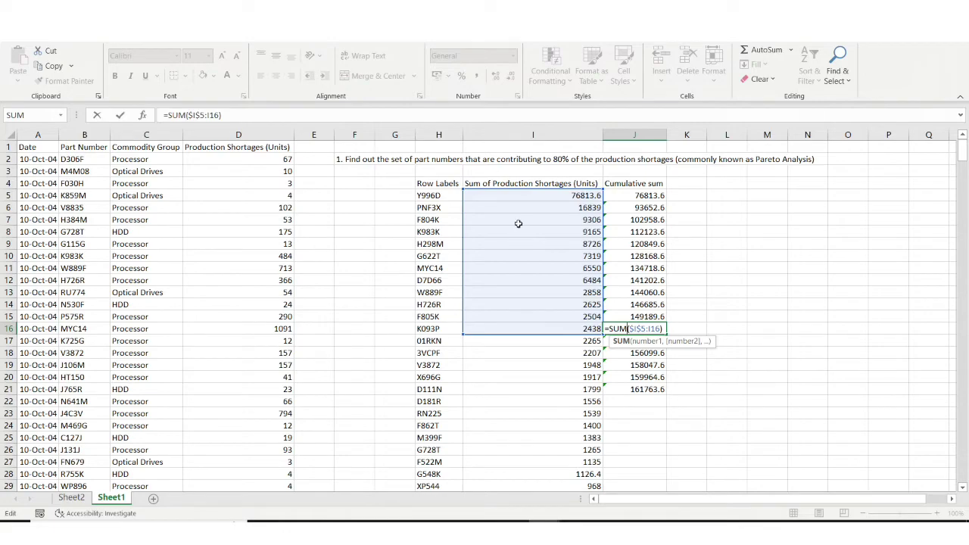
key("Escape")
- Fill the running-total formula from J21 down to J117, the last part number's row
left_click(580, 355)
key("ctrl+Down")
key("Right")
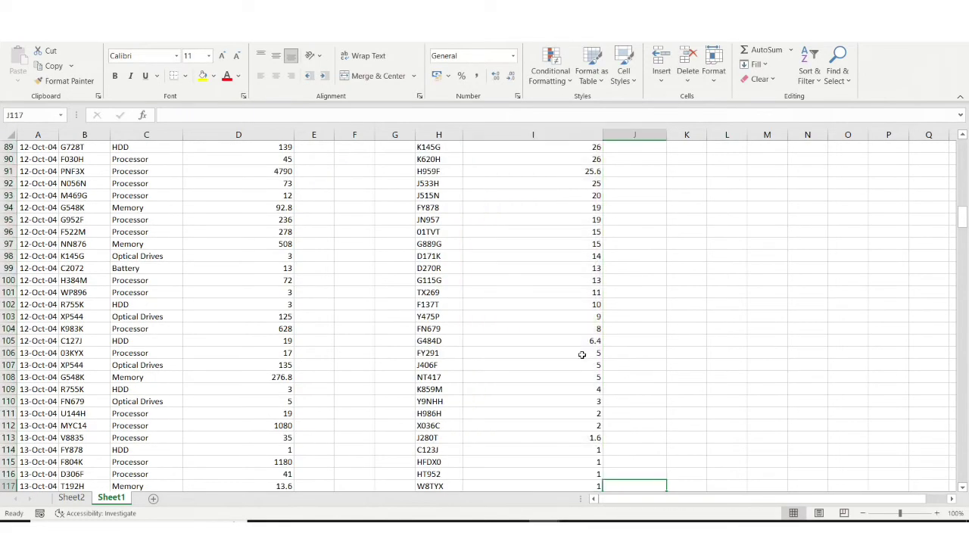
key("ctrl+shift+Up")
key("ctrl+d")
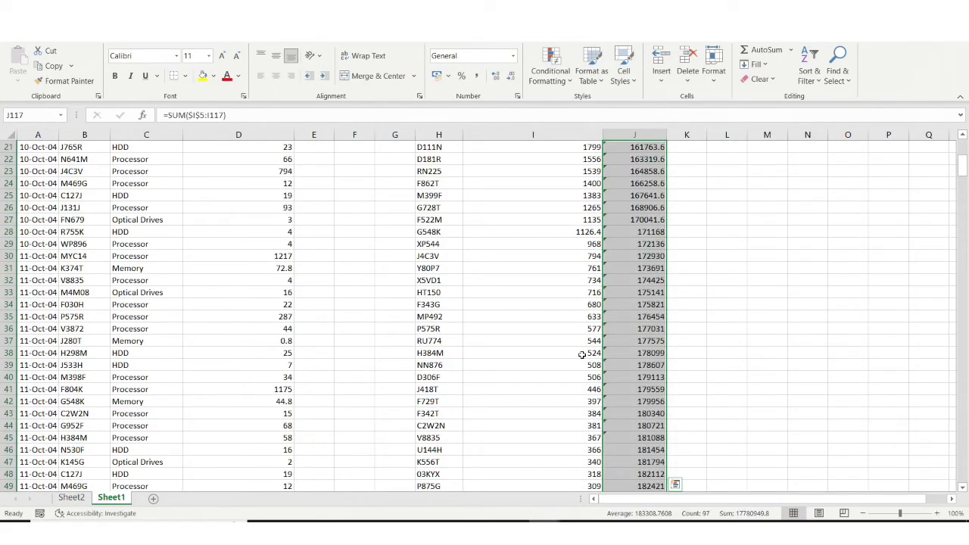
left_click(612, 349)
scroll(614, 348, "up", 7)
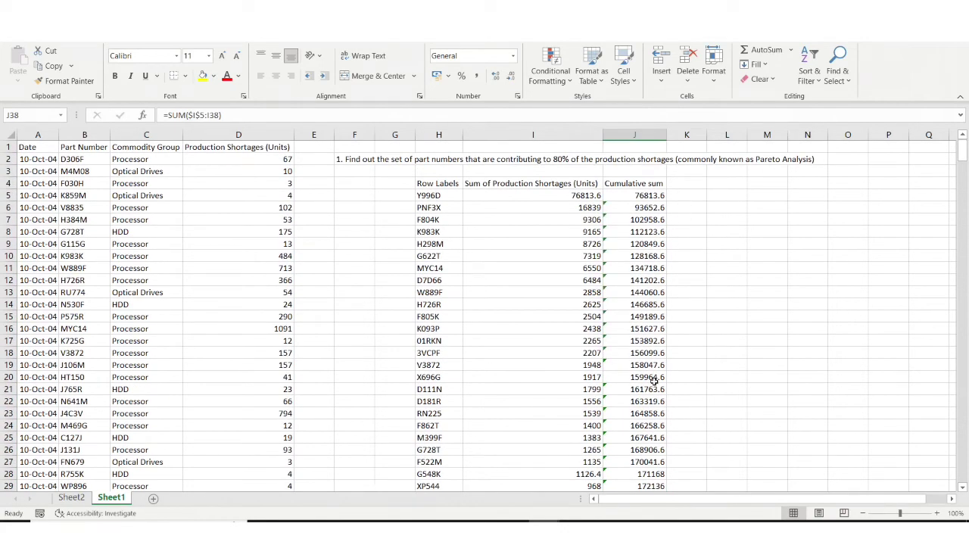
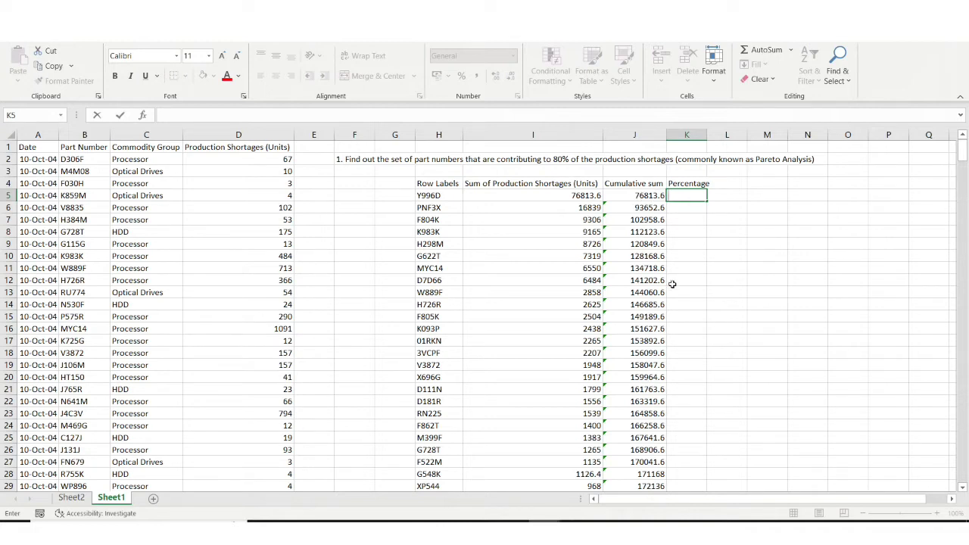
- Enter the formula =J5/$J$117 in K5, with the reference to the final cumulative sum locked as absolute
type("=")
left_click(633, 196)
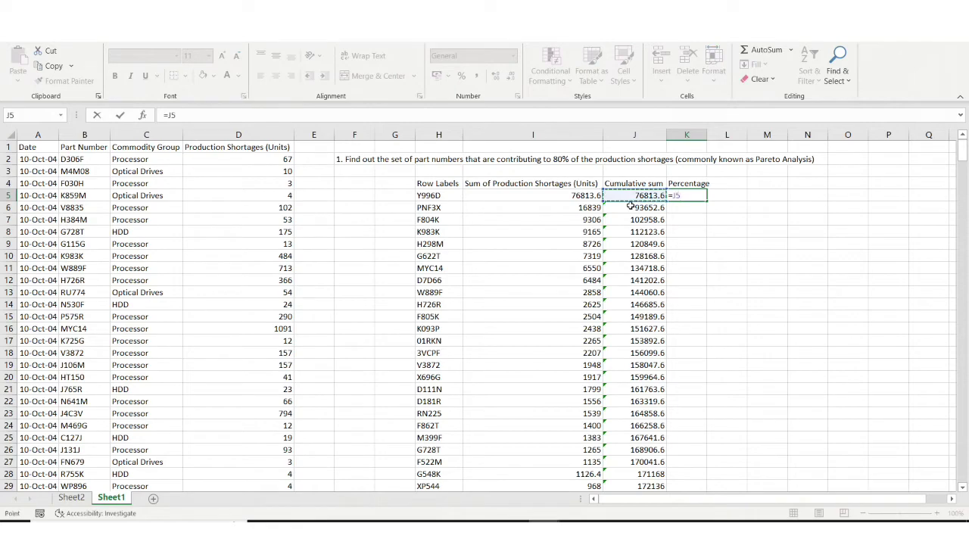
type("/")
scroll(647, 268, "down", 20)
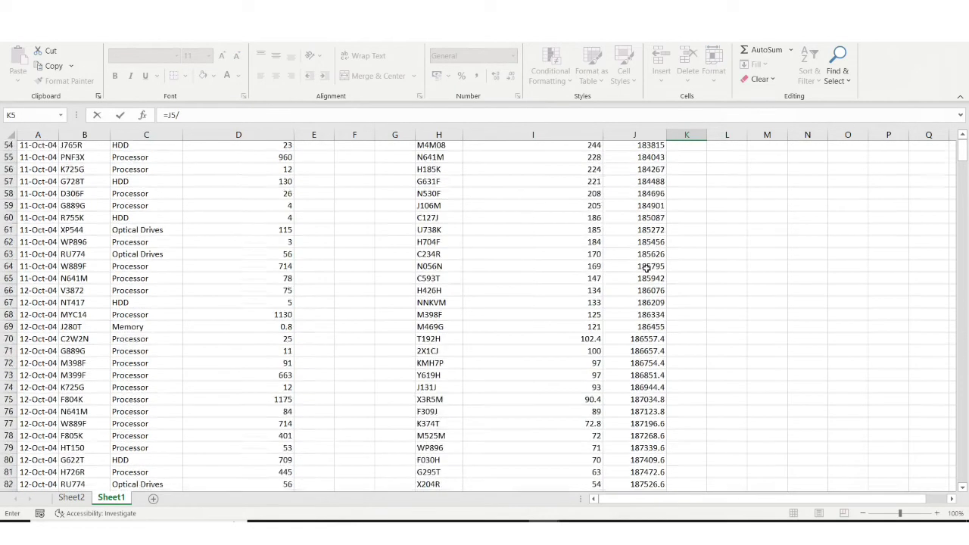
scroll(647, 268, "down", 12)
scroll(647, 268, "up", 8)
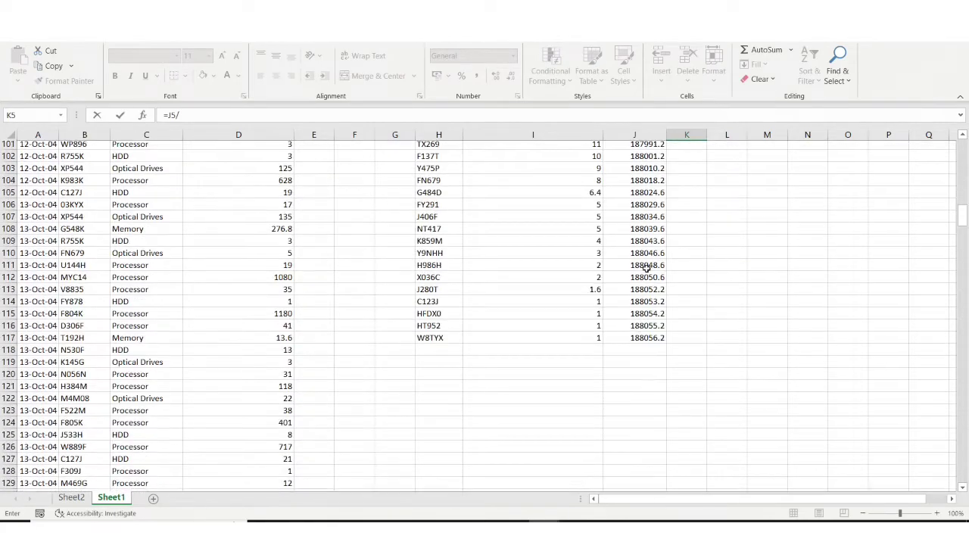
left_click(655, 341)
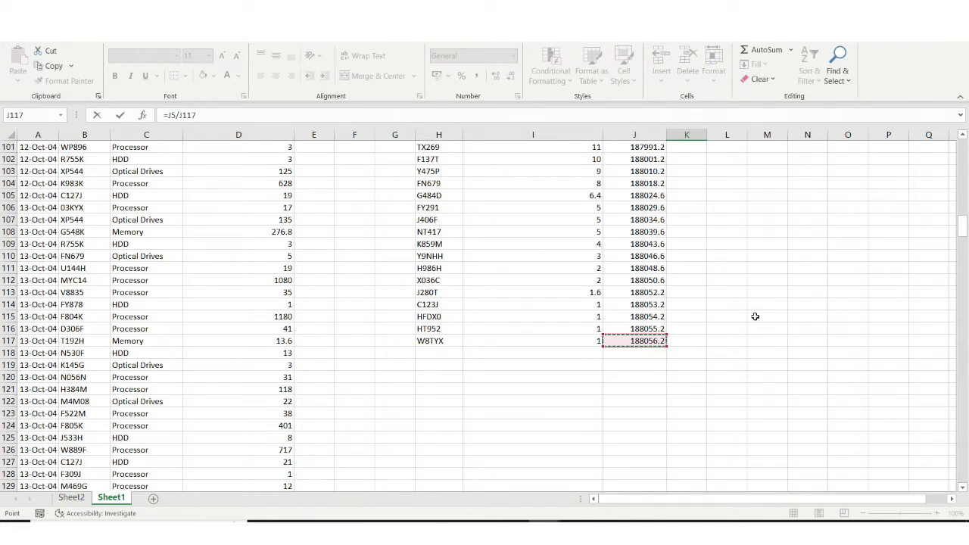
double_click(189, 115)
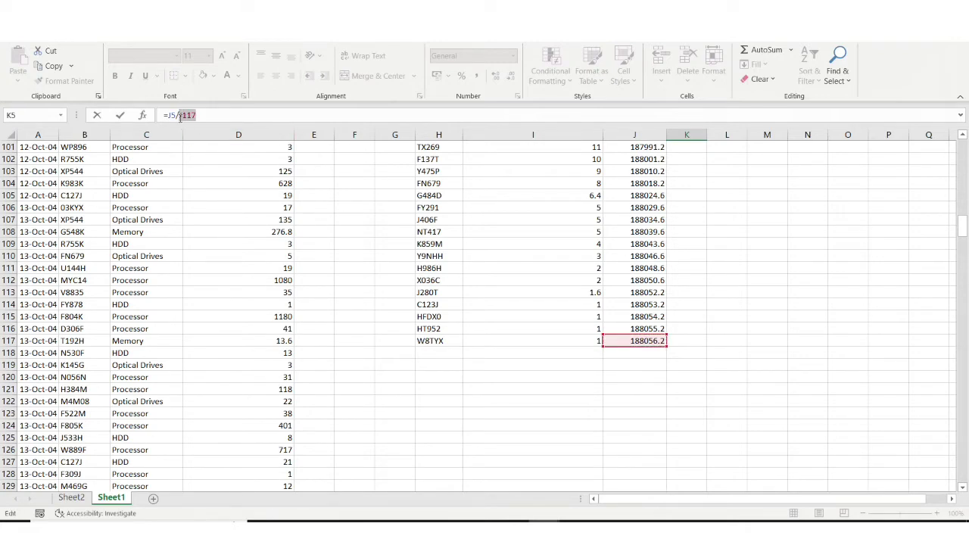
key("F4")
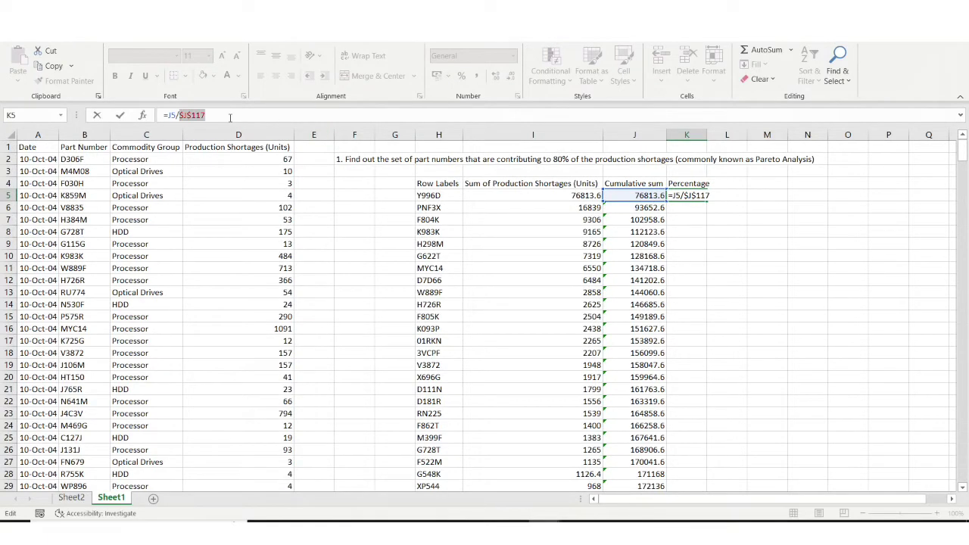
key("Return")
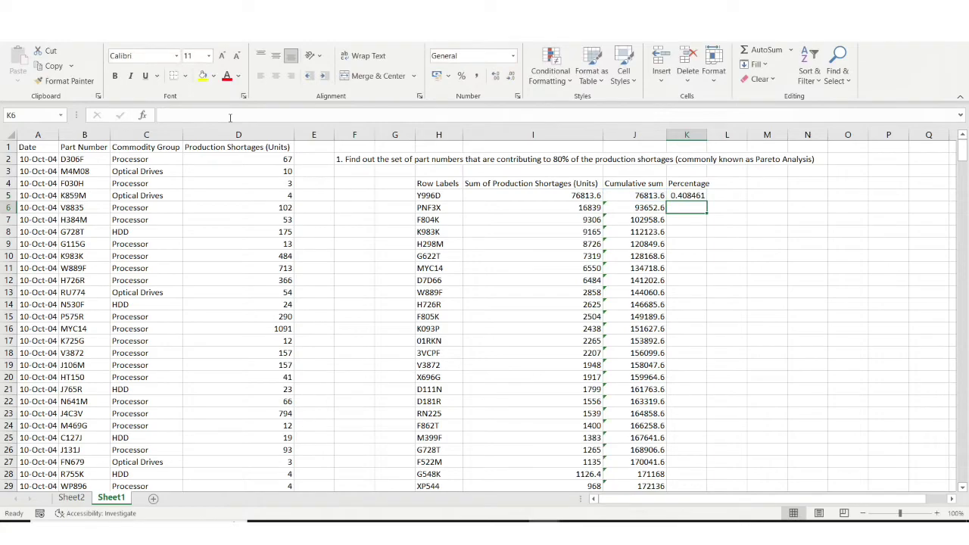
- Format the first cumulative share in K5 with the Percentage number format
left_click_drag(517, 196, 536, 414)
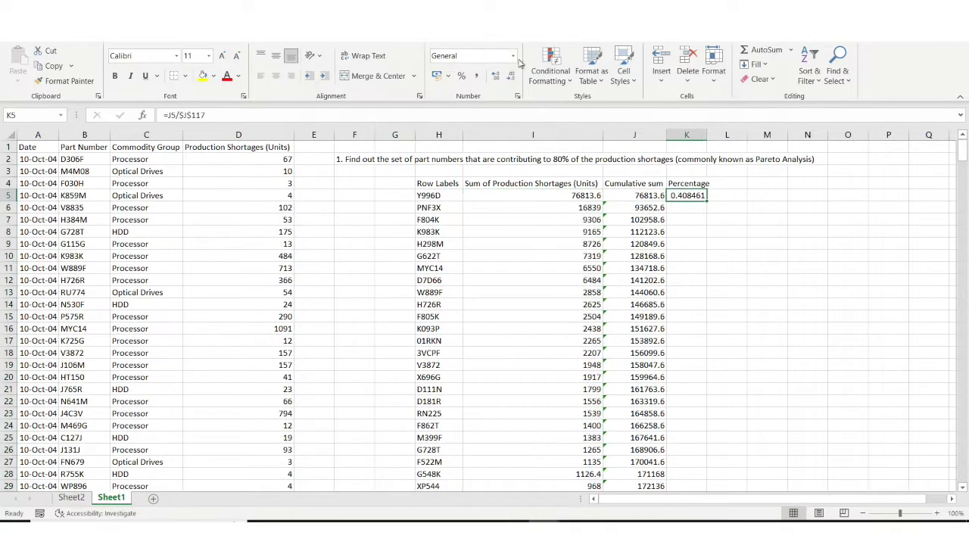
left_click(513, 58)
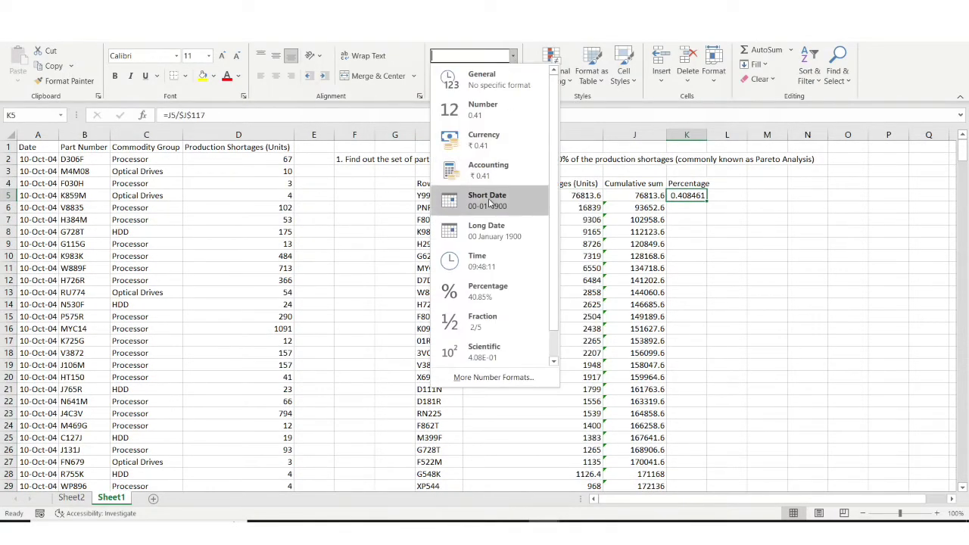
left_click(490, 300)
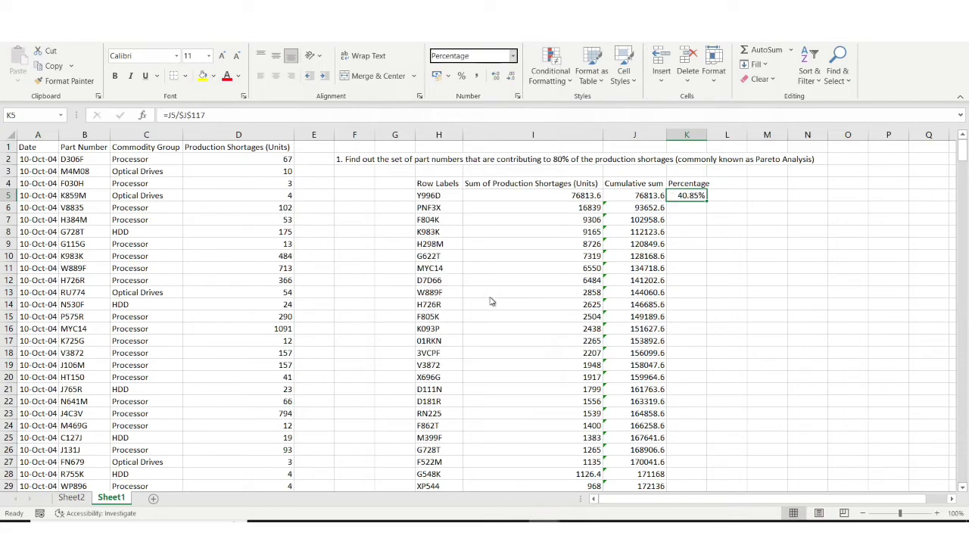
- Fill the percentage formula from K5 down to K117, the last part number's row
left_click(655, 193)
key("ctrl+Down")
key("Right")
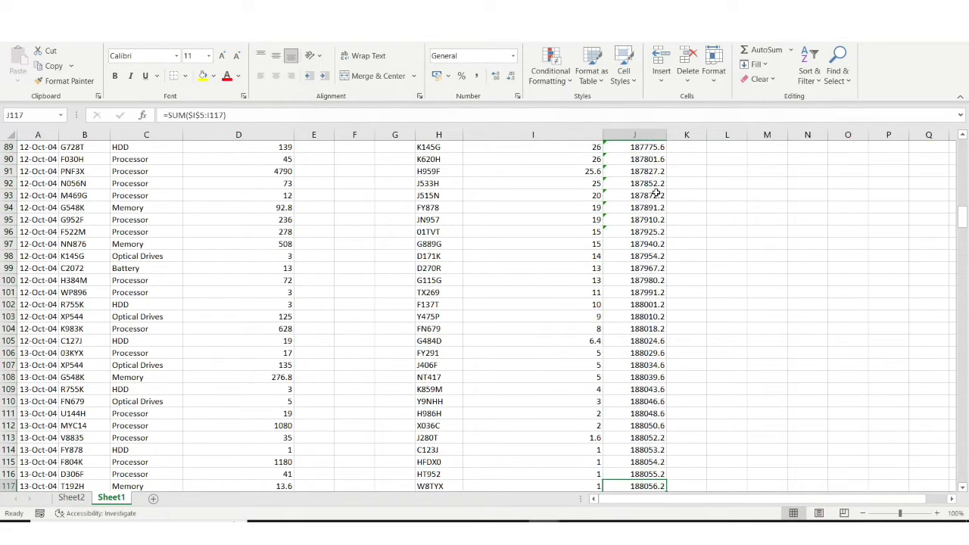
key("ctrl+shift+Up")
key("ctrl+d")
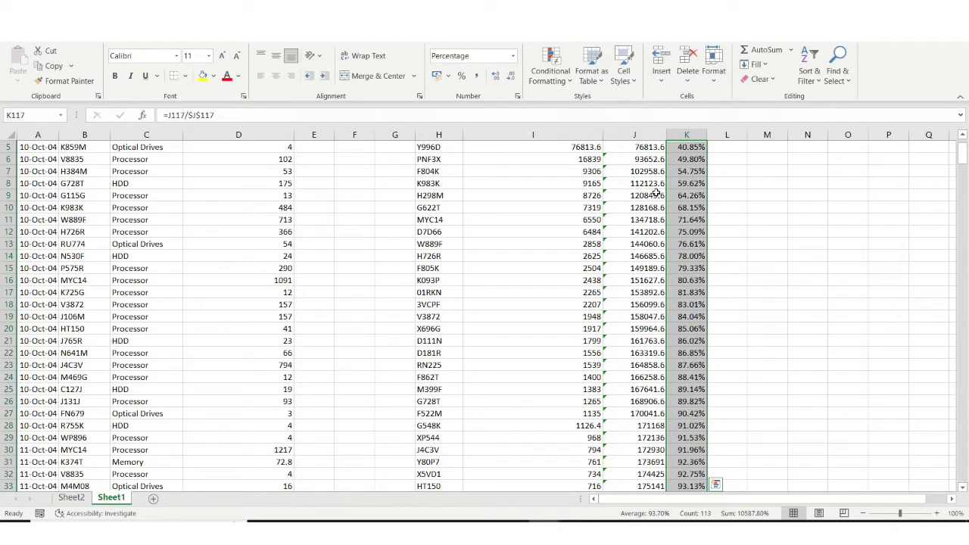
- Check the cumulative sums and percentages in rows 5 and 6 against the sorted shortages in column I
scroll(736, 156, "up", 2)
left_click(640, 195)
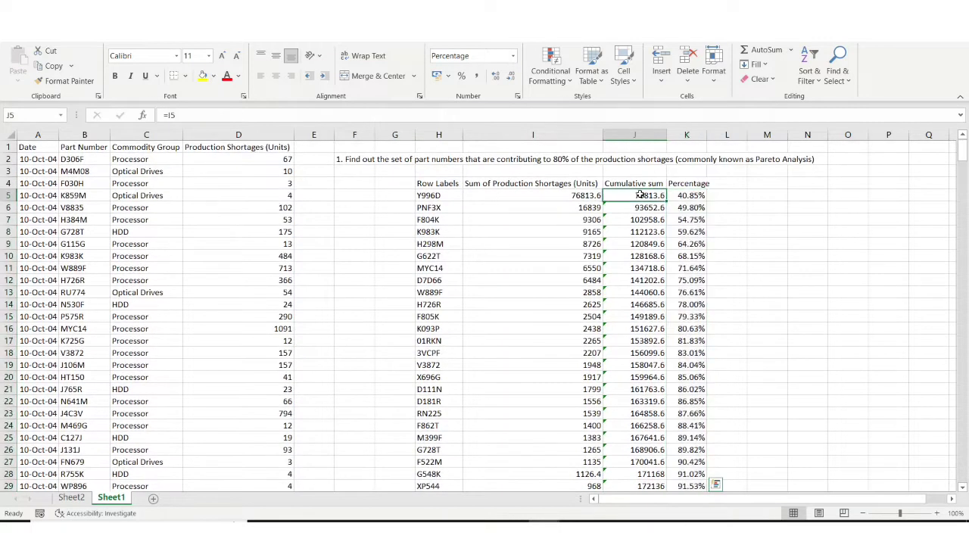
left_click(695, 196)
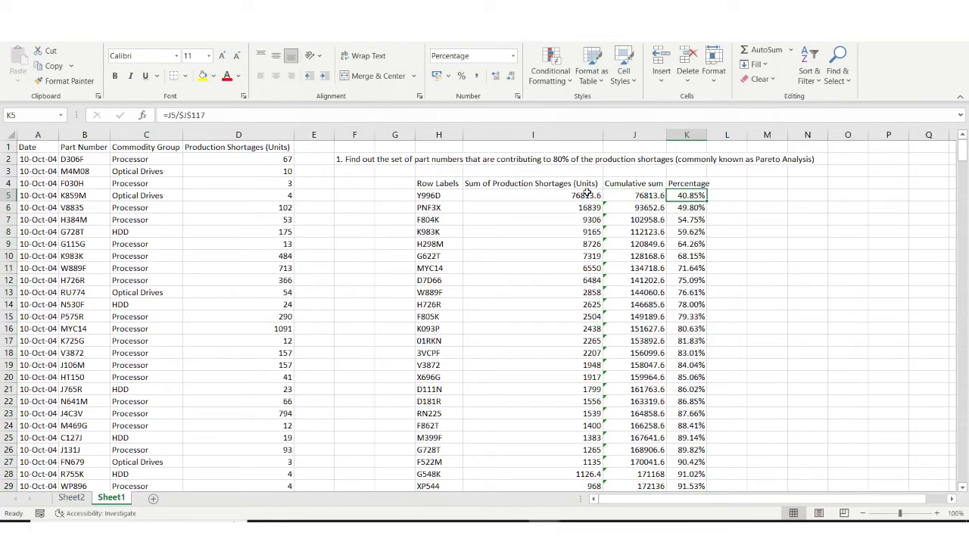
left_click_drag(584, 194, 558, 292)
scroll(558, 292, "up", 20)
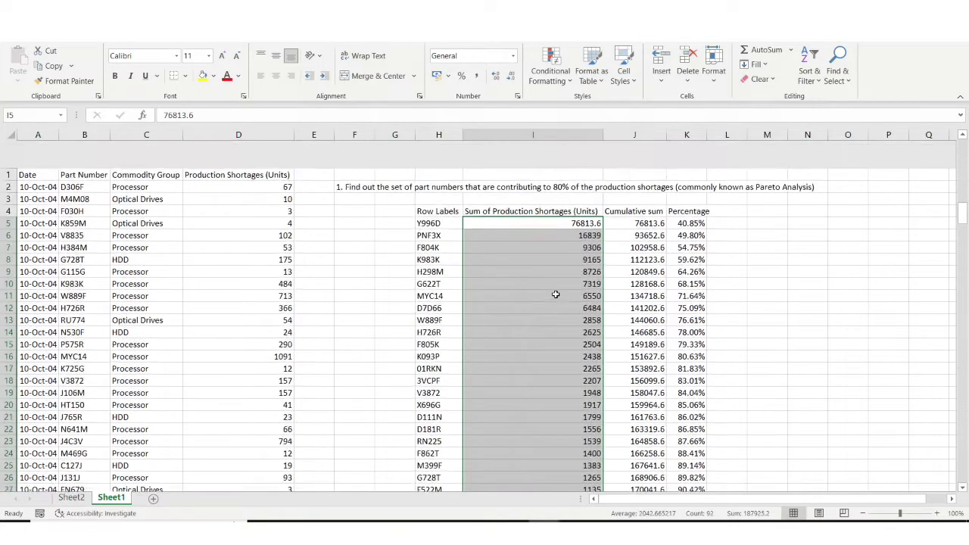
left_click(677, 208)
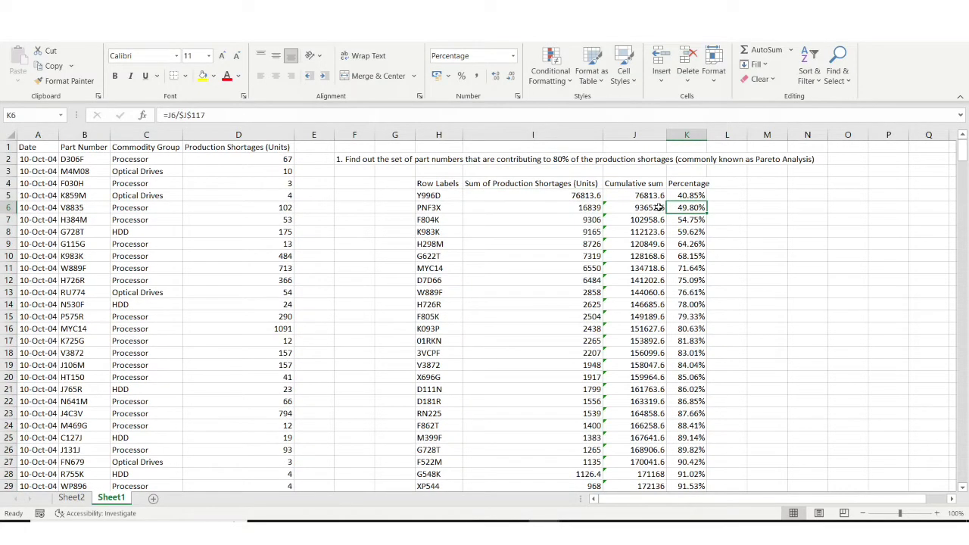
left_click(659, 207)
left_click(684, 206)
left_click_drag(578, 199, 560, 418)
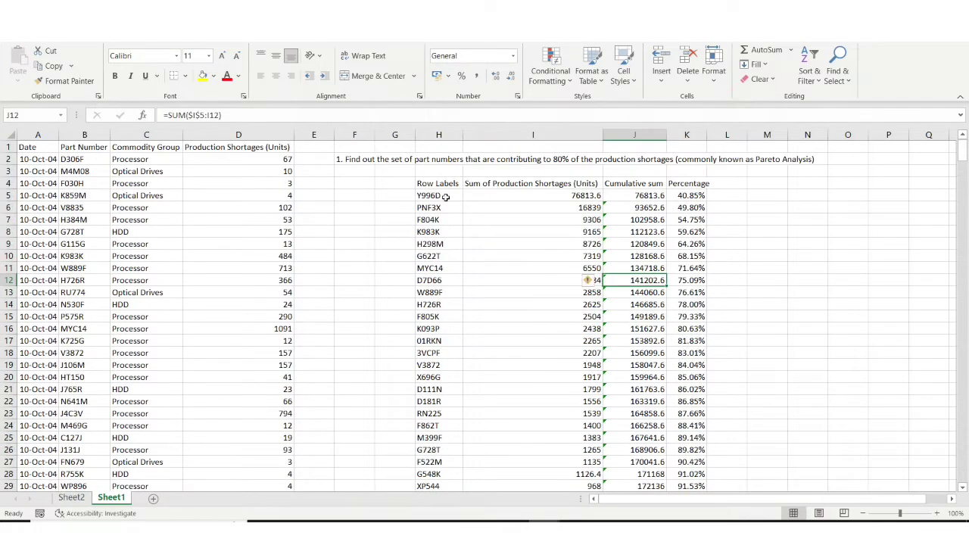
- Examine the shortages, cumulative sums and percentages of the first four part numbers, focusing on Y996D
left_click_drag(446, 197, 682, 232)
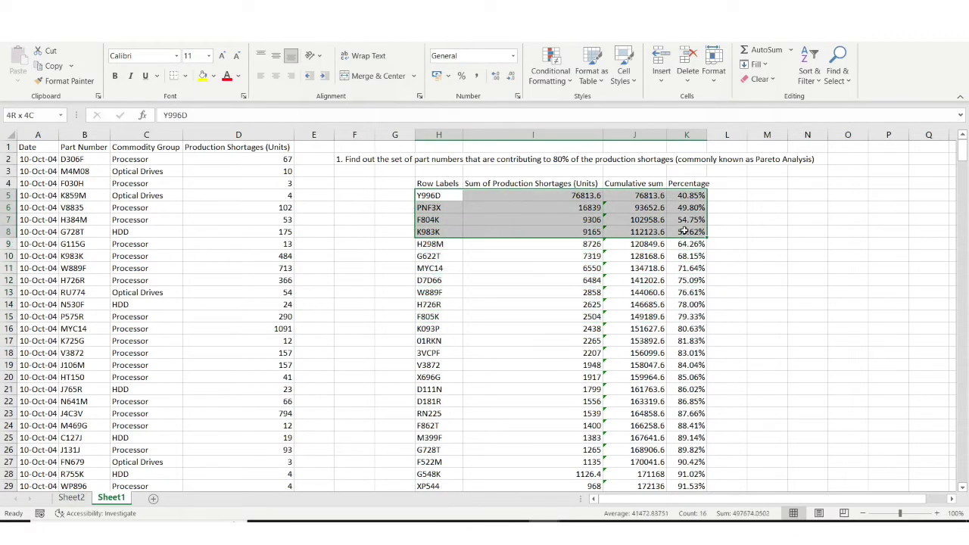
left_click(683, 232)
left_click(642, 194)
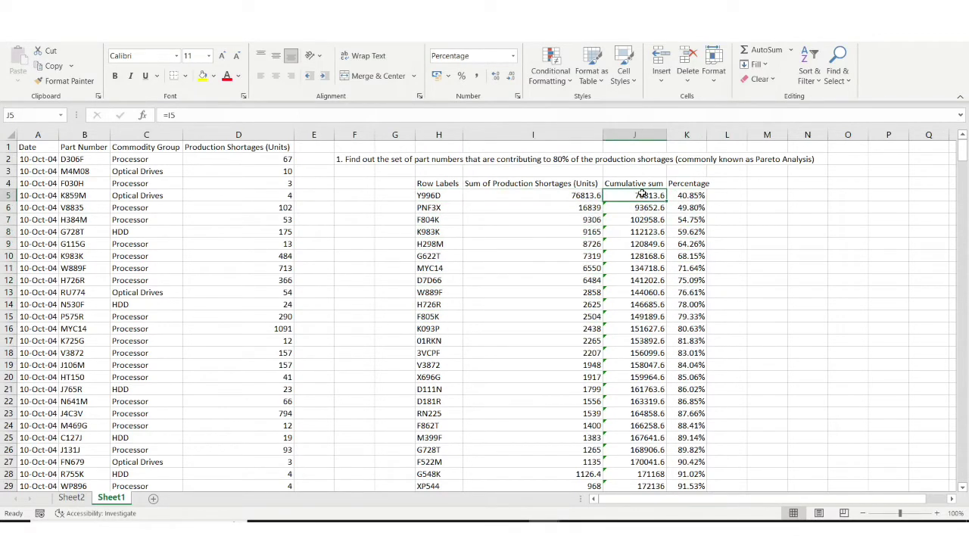
left_click_drag(420, 196, 685, 232)
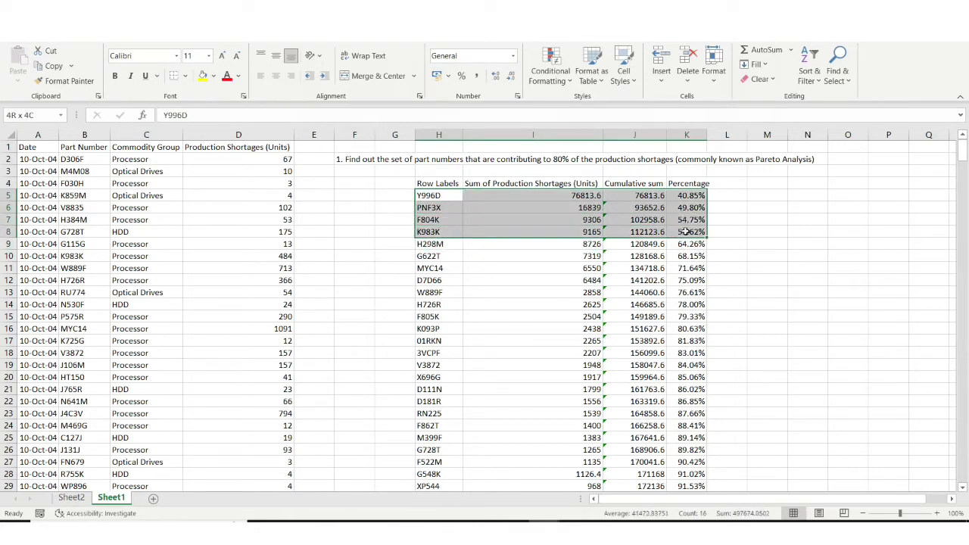
left_click(430, 196)
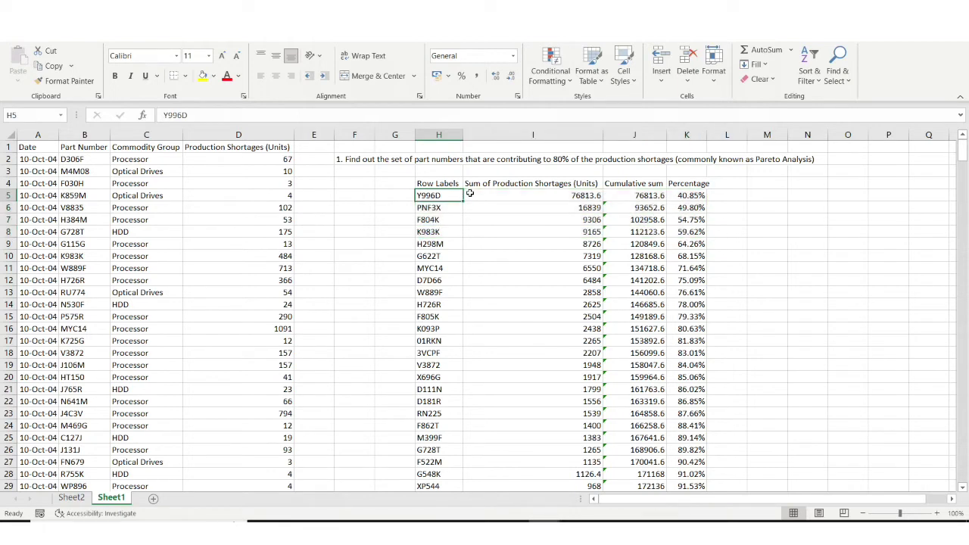
left_click_drag(451, 194, 681, 196)
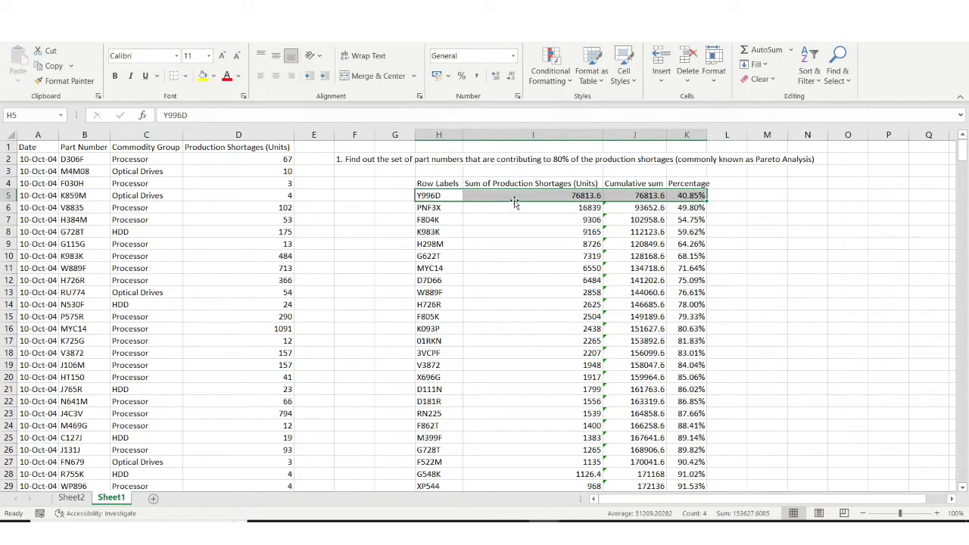
left_click(444, 195)
left_click_drag(444, 194, 683, 193)
- Review the full list of part numbers and compare the shortages of the first part, Y996D, with the last, W8TYX
left_click_drag(443, 194, 443, 449)
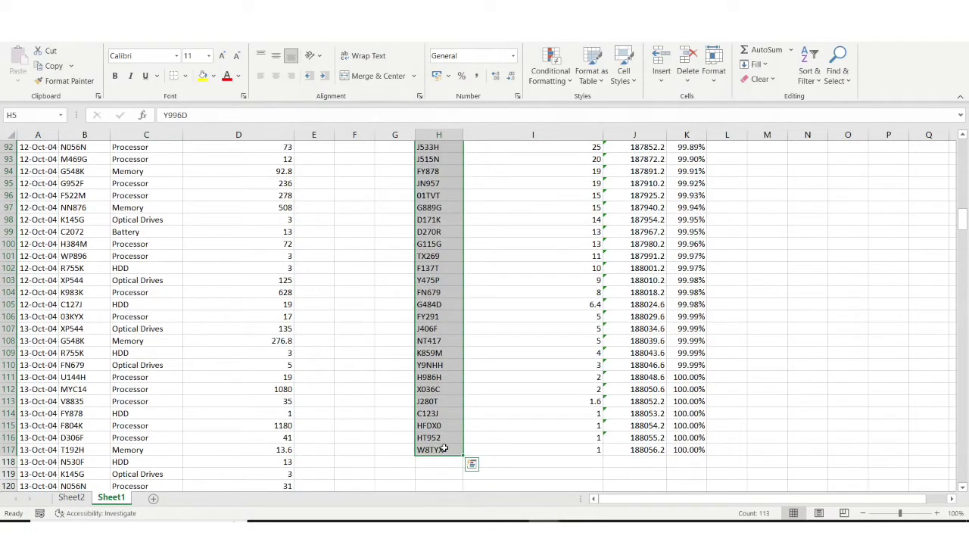
left_click(444, 448)
scroll(483, 395, "up", 20)
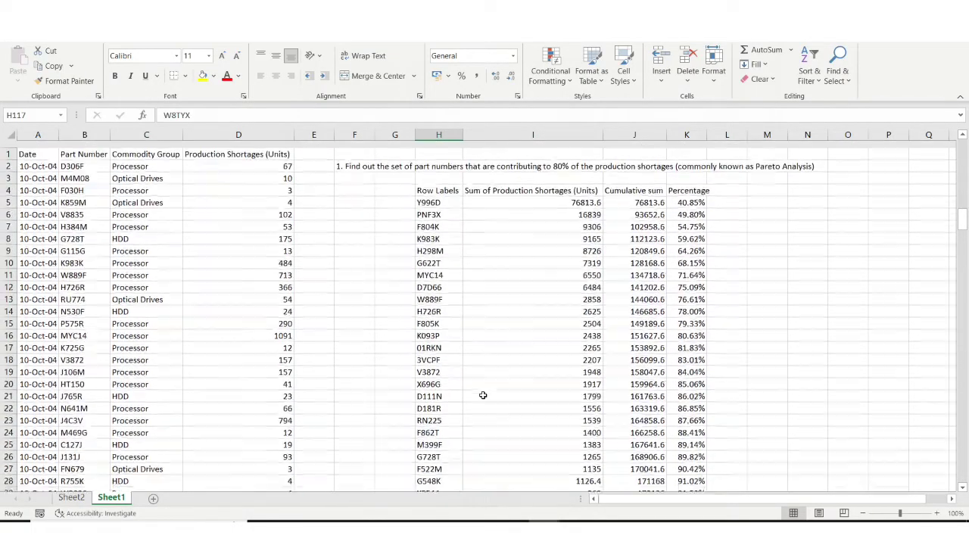
left_click(432, 193)
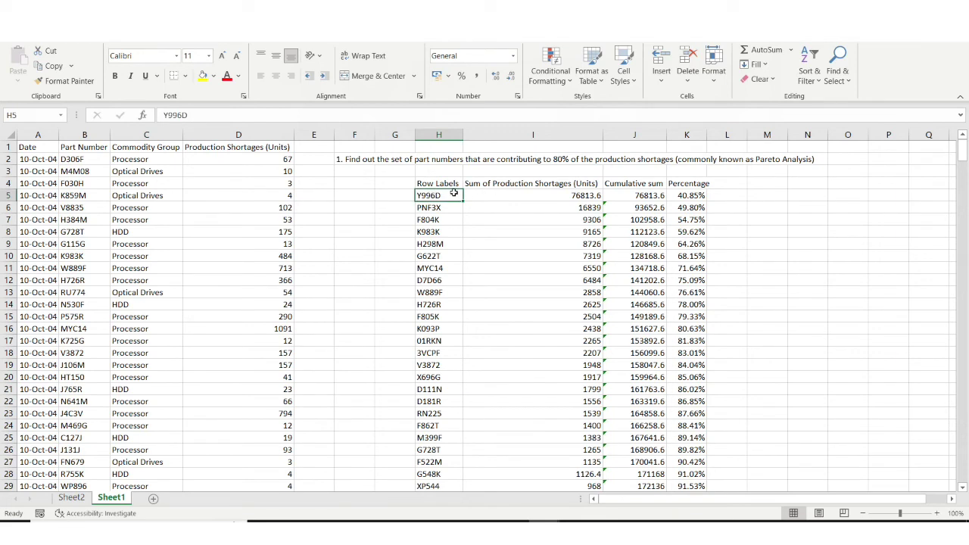
left_click(483, 194)
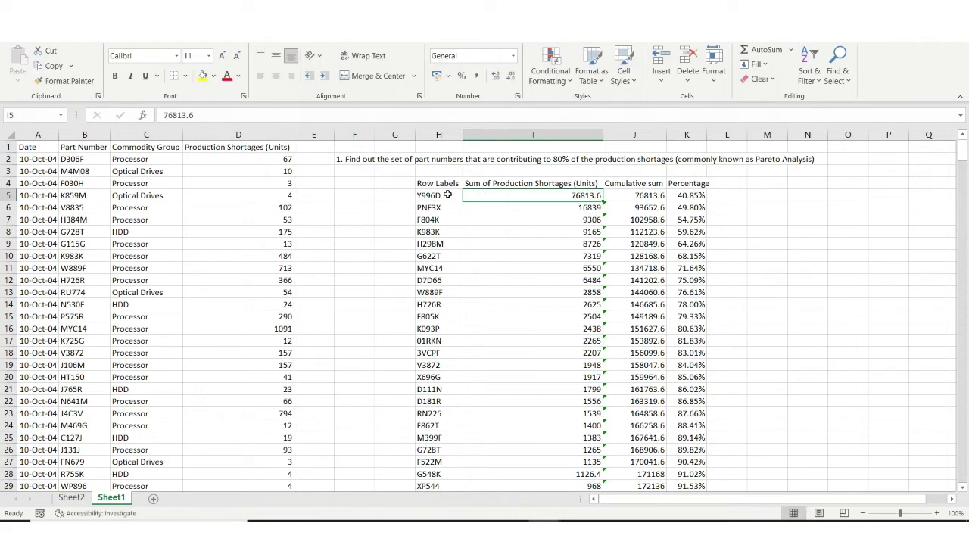
left_click(446, 194)
left_click(500, 194)
scroll(514, 258, "down", 20)
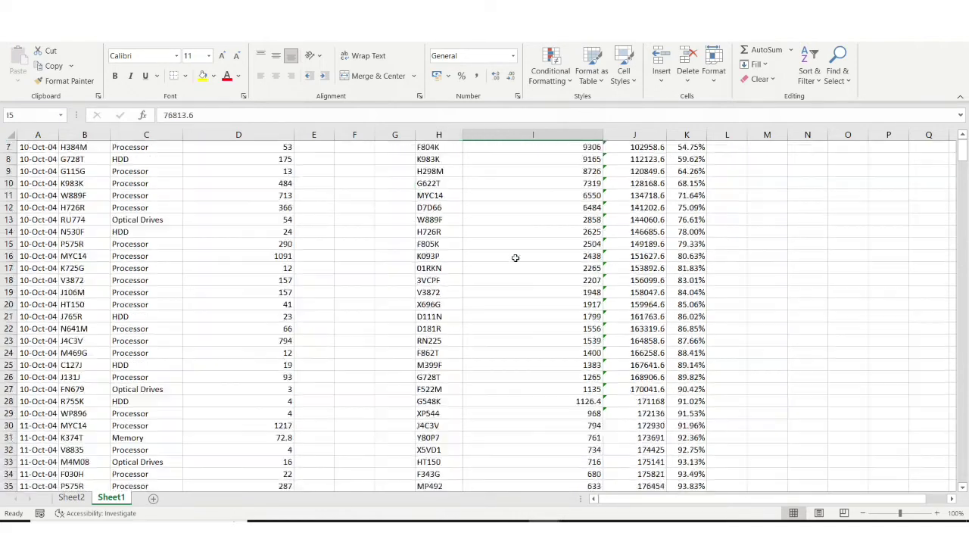
scroll(515, 258, "down", 9)
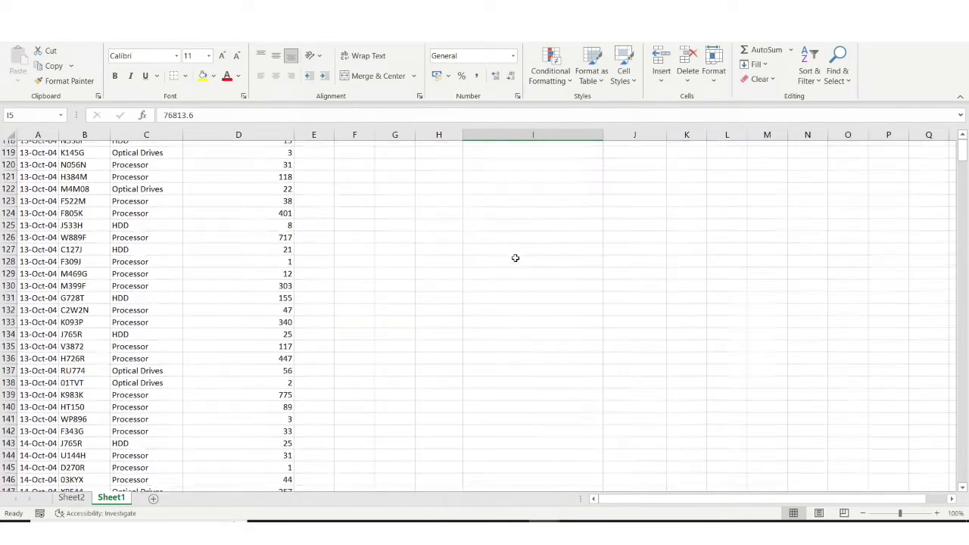
scroll(515, 258, "up", 4)
left_click(446, 283)
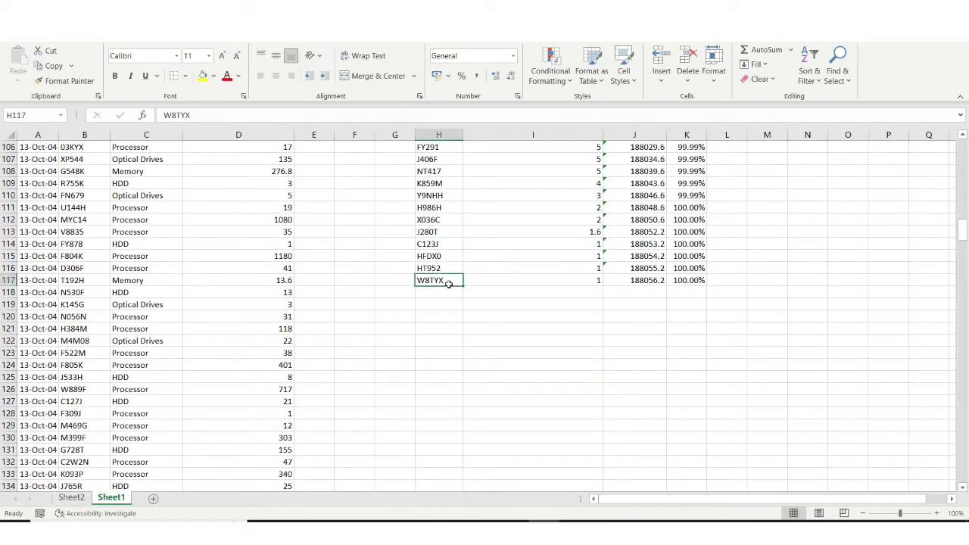
left_click(492, 280)
scroll(560, 269, "up", 20)
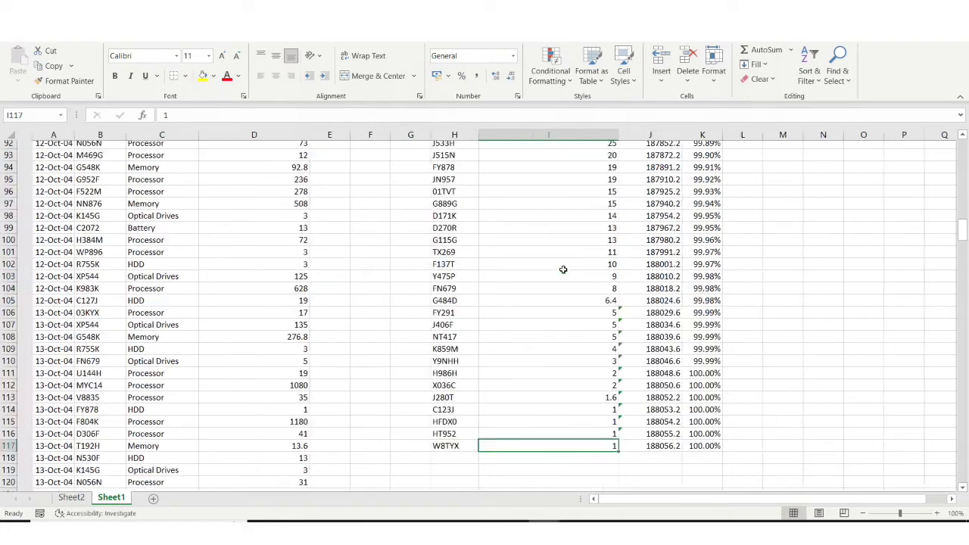
- Examine the shortages and percentage share of part number Y996D across row 5
left_click_drag(583, 196, 676, 196)
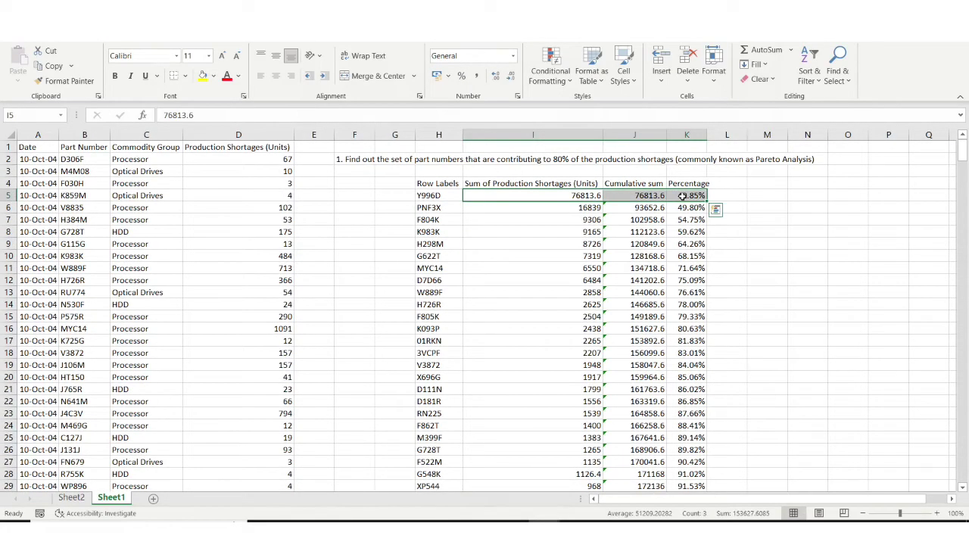
left_click(669, 196)
left_click_drag(681, 196, 437, 190)
left_click(510, 194)
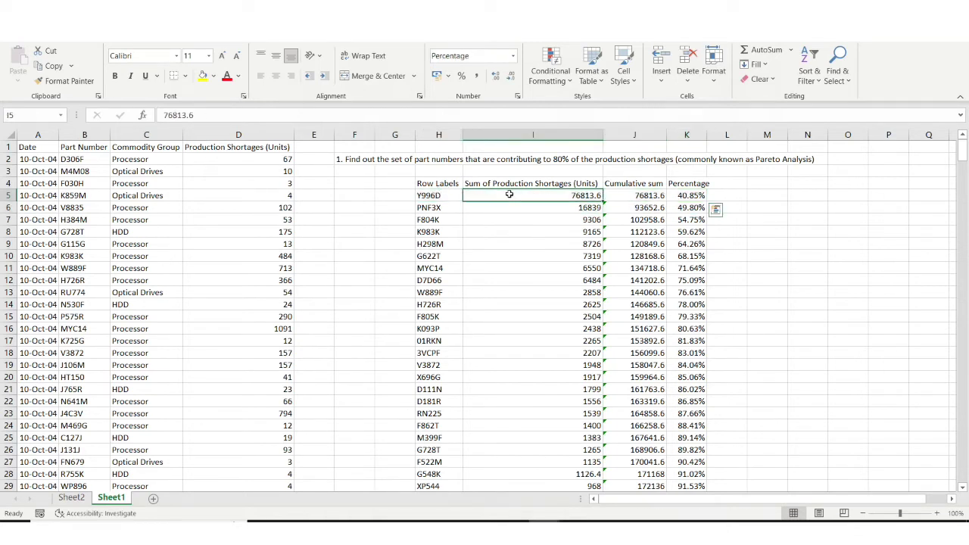
left_click(444, 197)
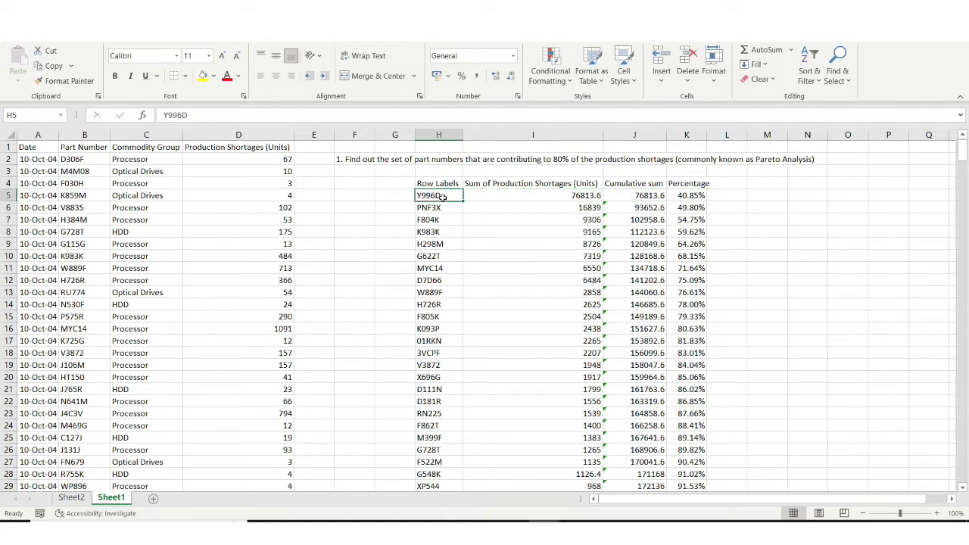
- Select H5:K16, the rows of the part numbers that together reach 80% of the production shortages
left_click_drag(681, 195, 441, 317)
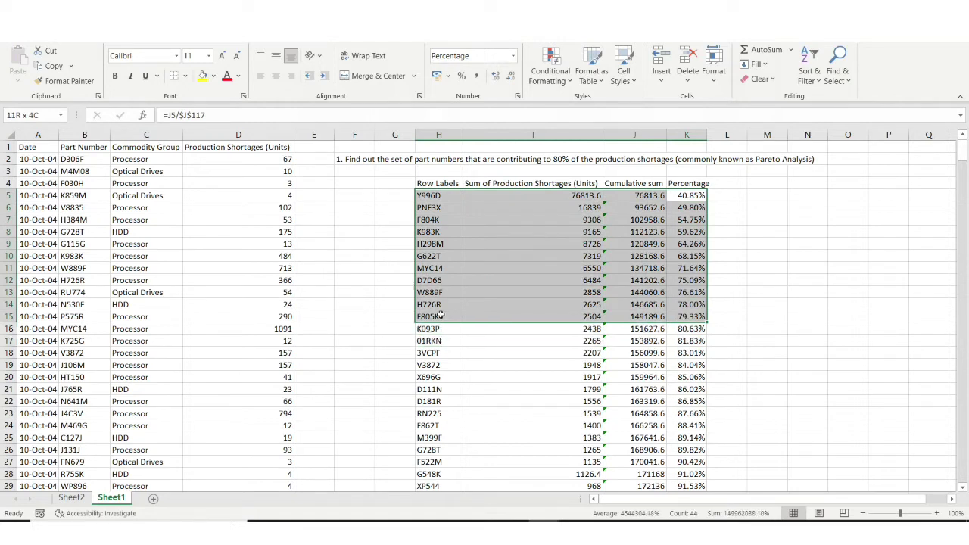
left_click_drag(441, 317, 440, 317)
left_click_drag(685, 196, 685, 329)
left_click_drag(685, 195, 429, 329)
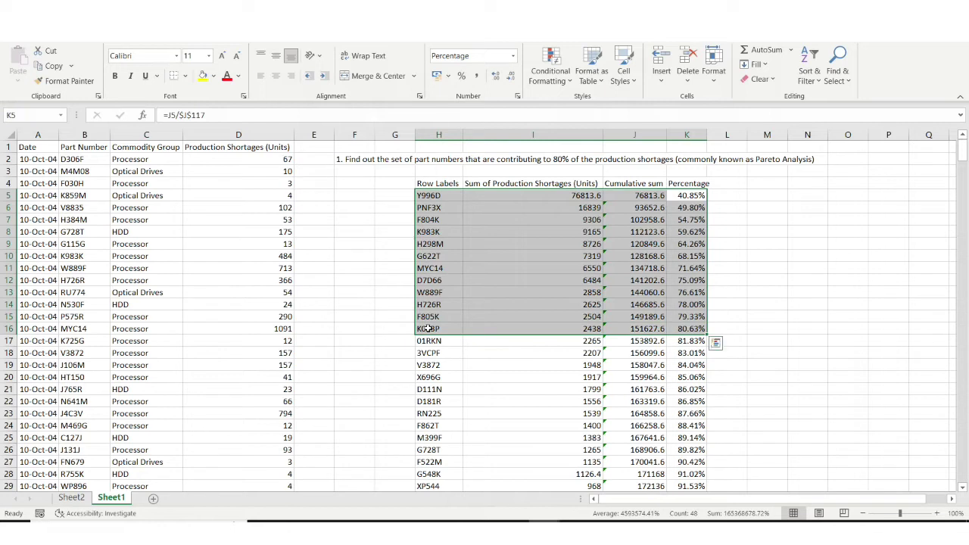
- Examine the shortages, cumulative sums and percentages of part numbers Y996D, PNF3X and F804K in rows 5 to 7
left_click(701, 195)
mouse_move(701, 196)
left_mouse_down()
mouse_move(484, 221)
mouse_move(430, 197)
mouse_move(663, 186)
mouse_move(683, 196)
left_mouse_up()
left_click(429, 196)
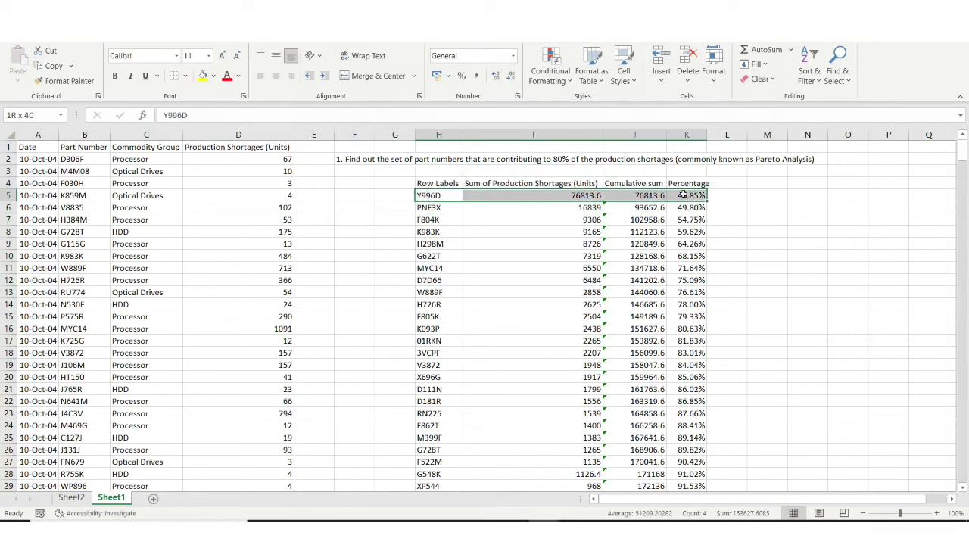
left_click(687, 206)
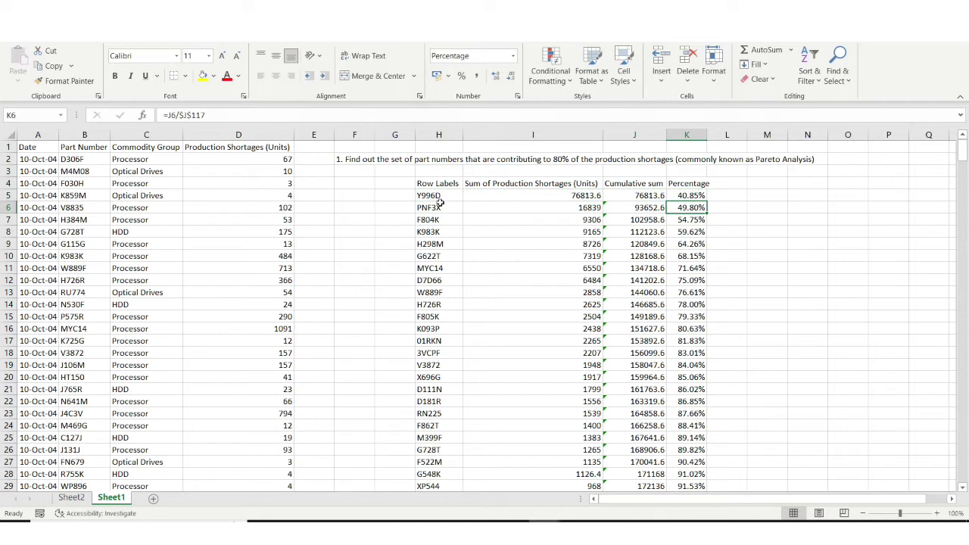
left_click_drag(436, 195, 691, 198)
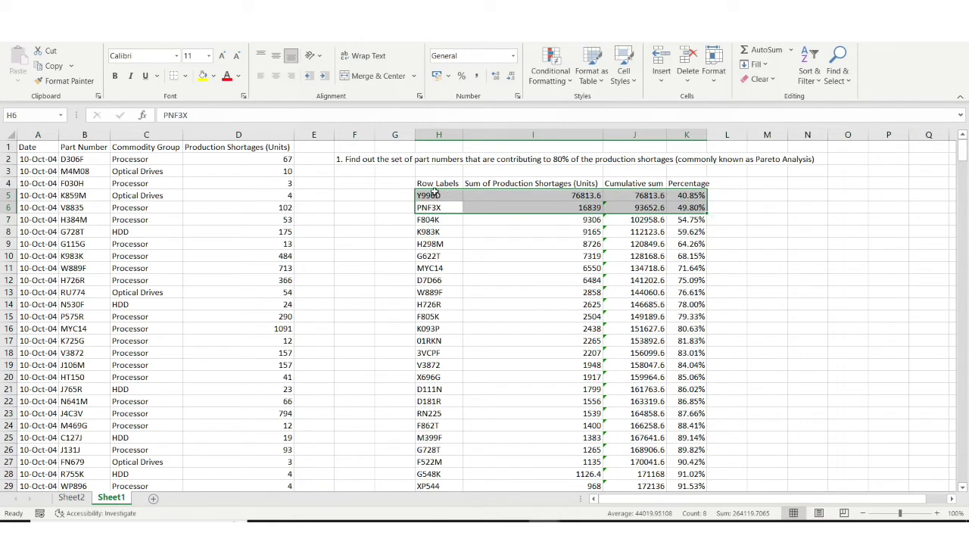
left_click_drag(430, 196, 683, 219)
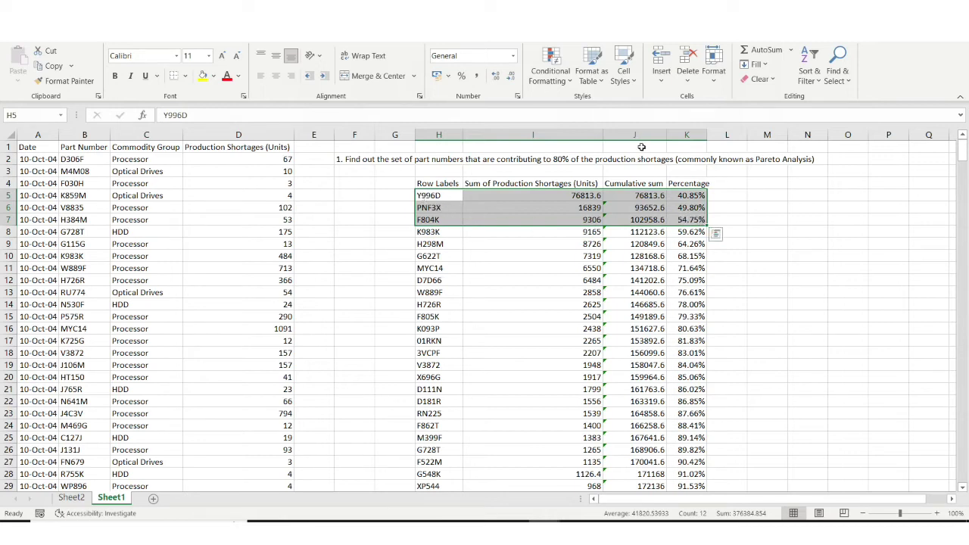
left_click(549, 161)
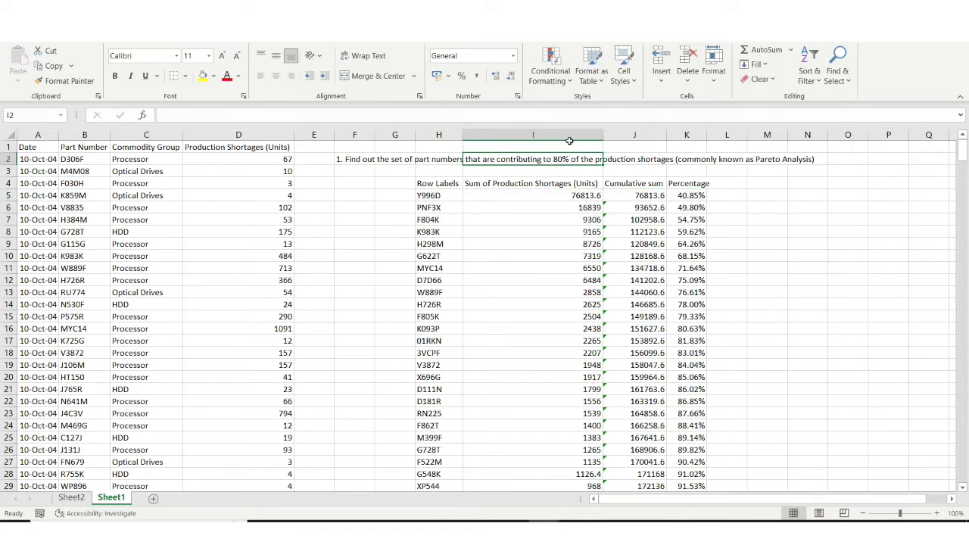
- Copy the part numbers that make up 80% of the shortages from H5:H16 into column M, starting at M5
left_click(701, 329)
left_click_drag(683, 329, 421, 197)
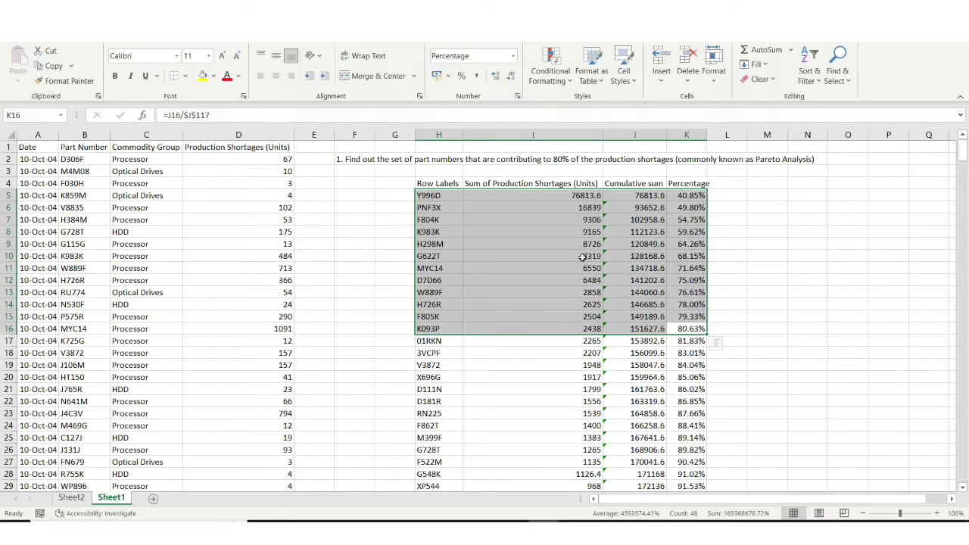
left_click(766, 195)
key("ctrl+v")
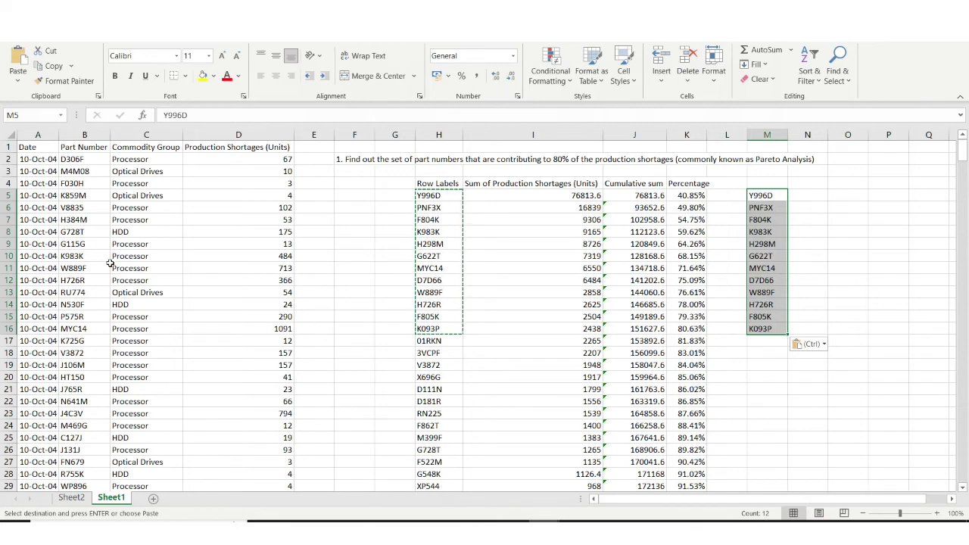
- Count all part numbers in column H from H5 down and the copied ones in M5:M16
left_click(436, 195)
key("ctrl+shift+Down")
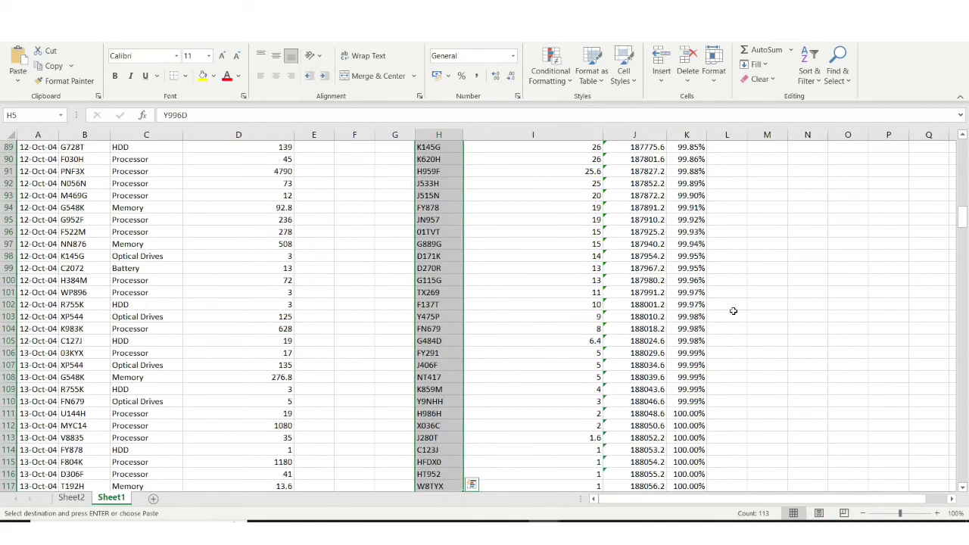
scroll(733, 311, "up", 20)
left_click_drag(767, 195, 767, 329)
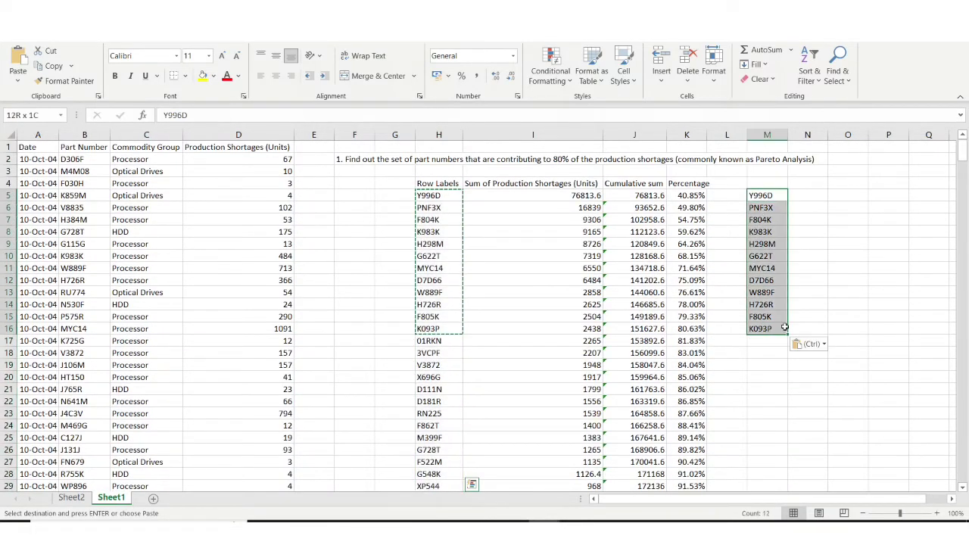
- Calculate the copied part numbers' share of all part numbers in N5 with the formula =12/113
left_click(817, 196)
type("12/113")
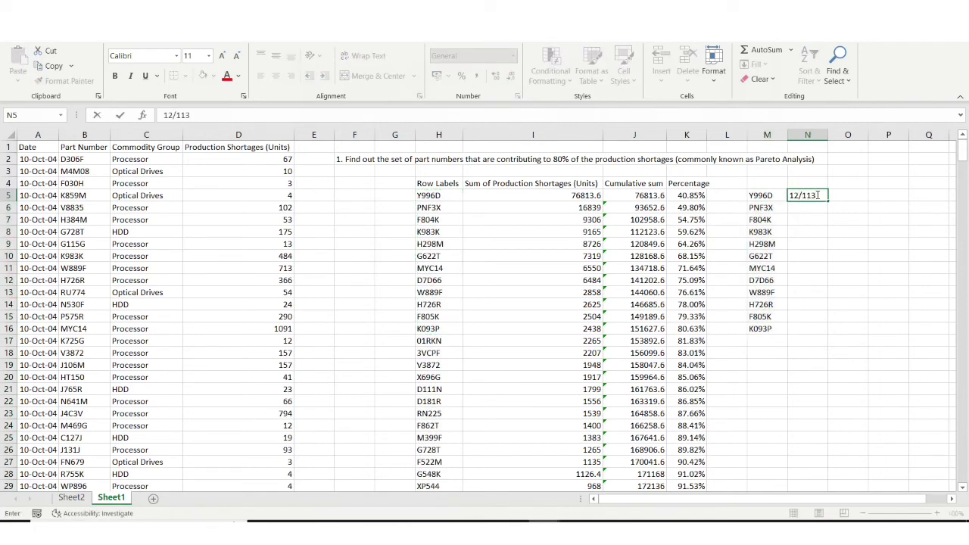
key("Return")
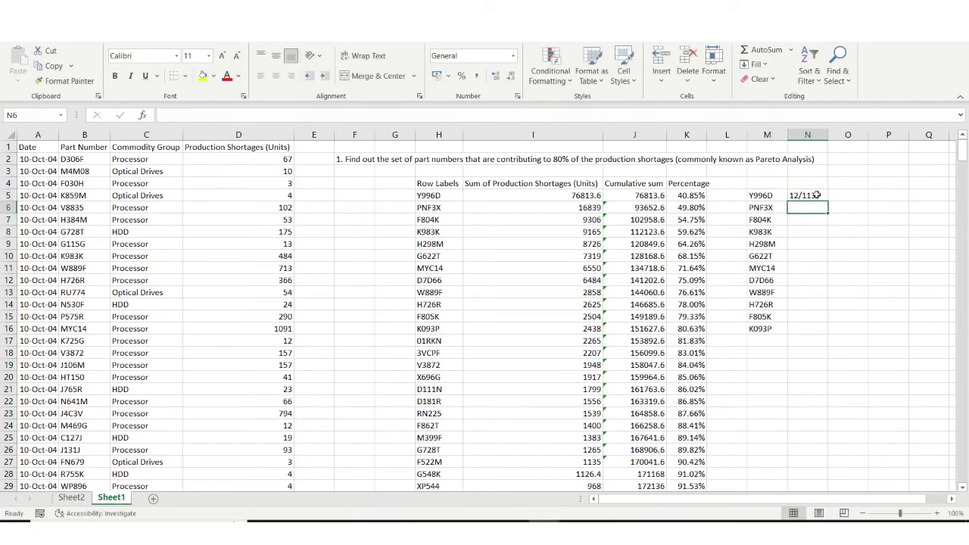
left_click(817, 195)
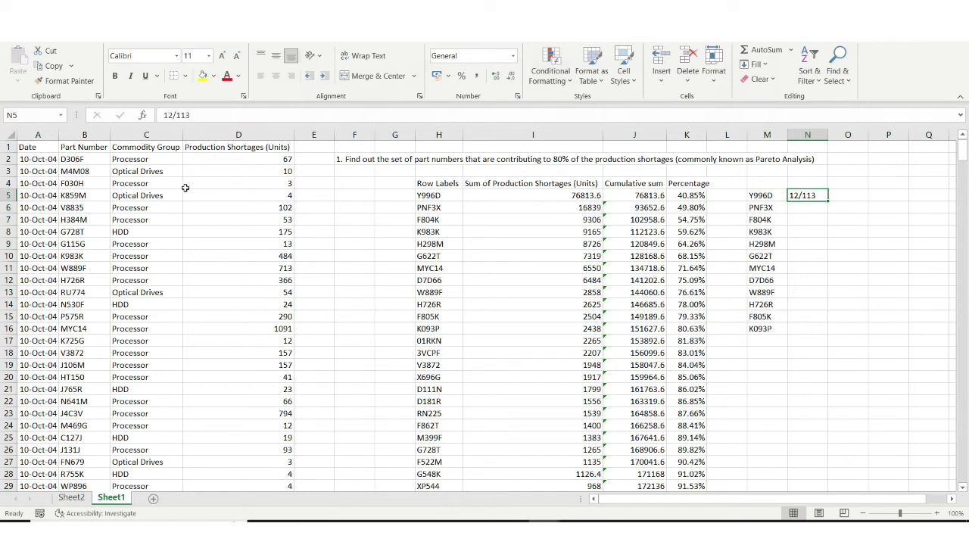
left_click(167, 115)
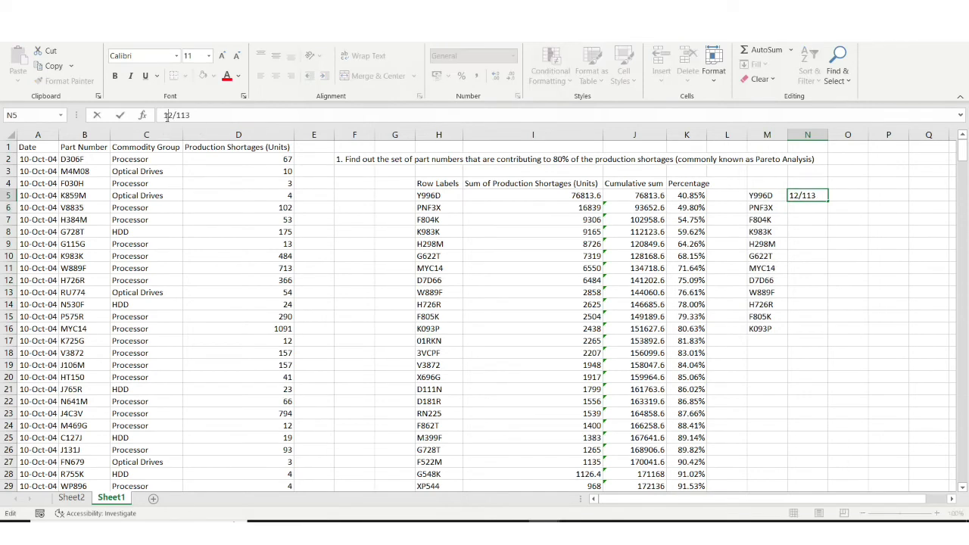
type("=")
key("Return")
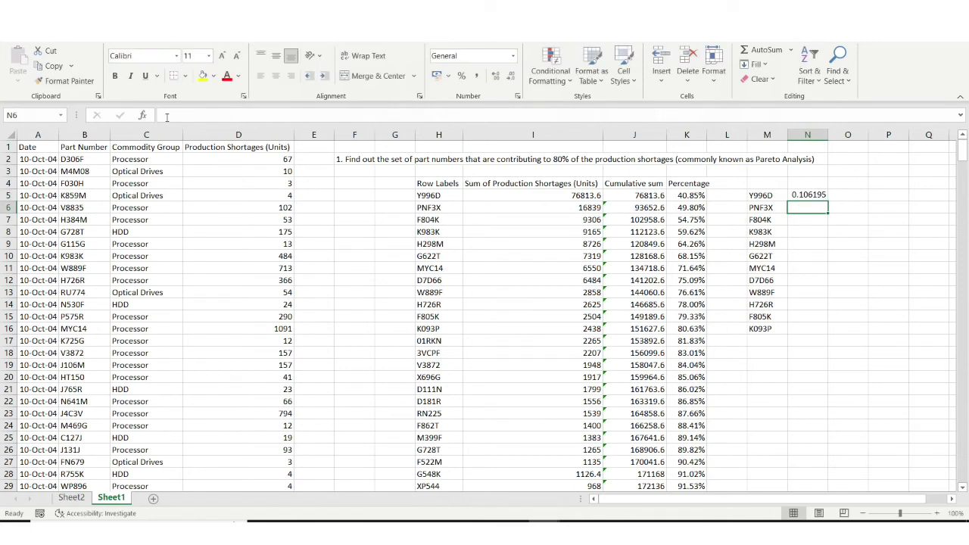
- Clear the share calculation from N5
left_click(814, 196)
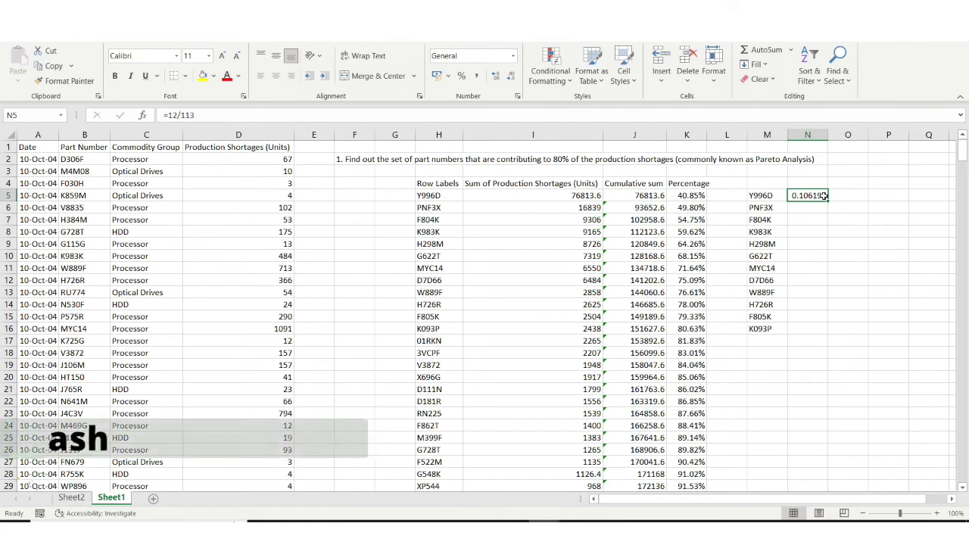
key("BackSpace")
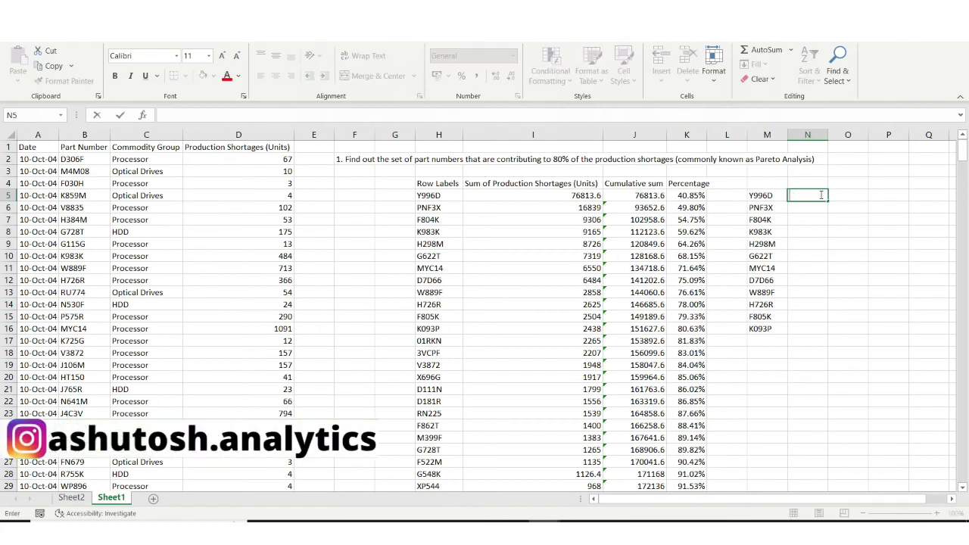
key("Return")
left_click(810, 193)
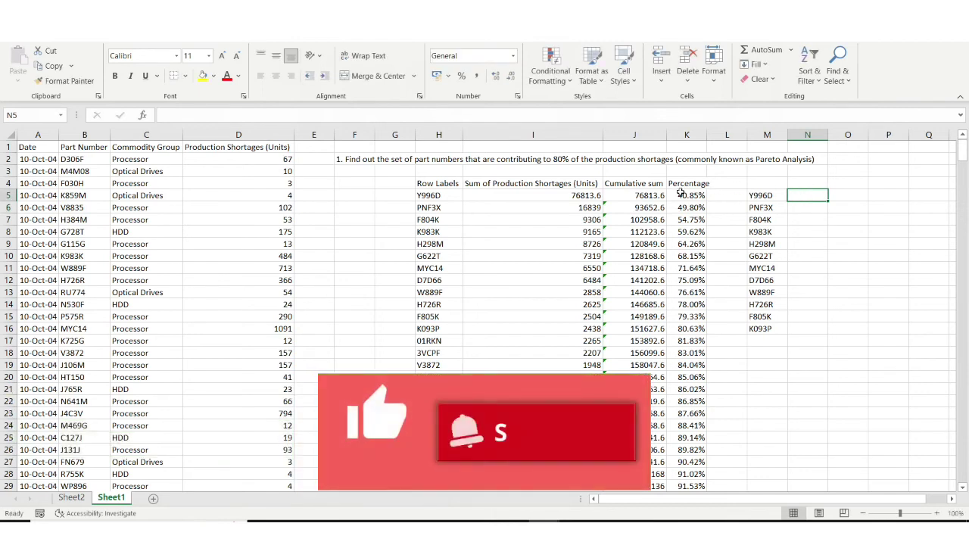
- Review the Pareto table in H4:K19 and the values further down the production shortages column
left_click(435, 280)
left_click_drag(436, 185, 688, 363)
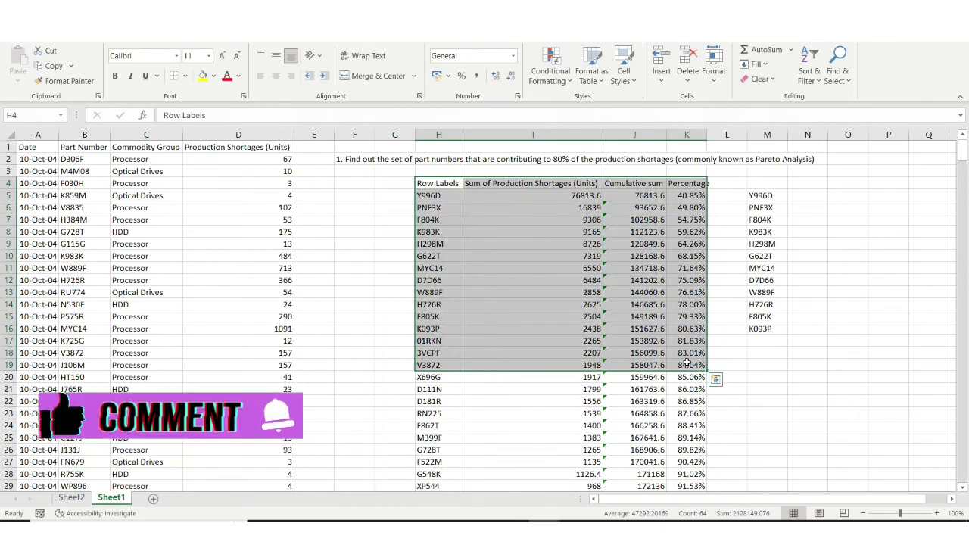
left_click(687, 364)
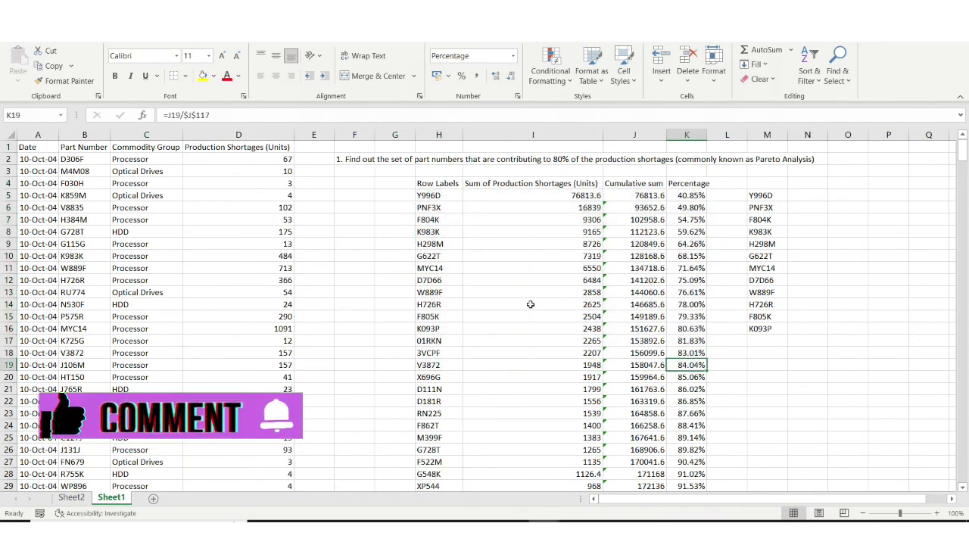
left_click(536, 246)
key("ctrl+Down")
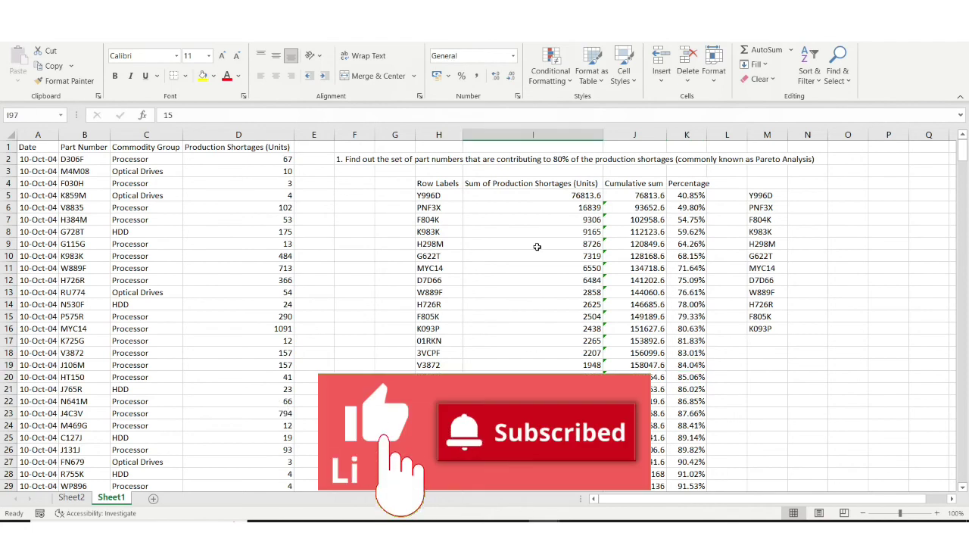